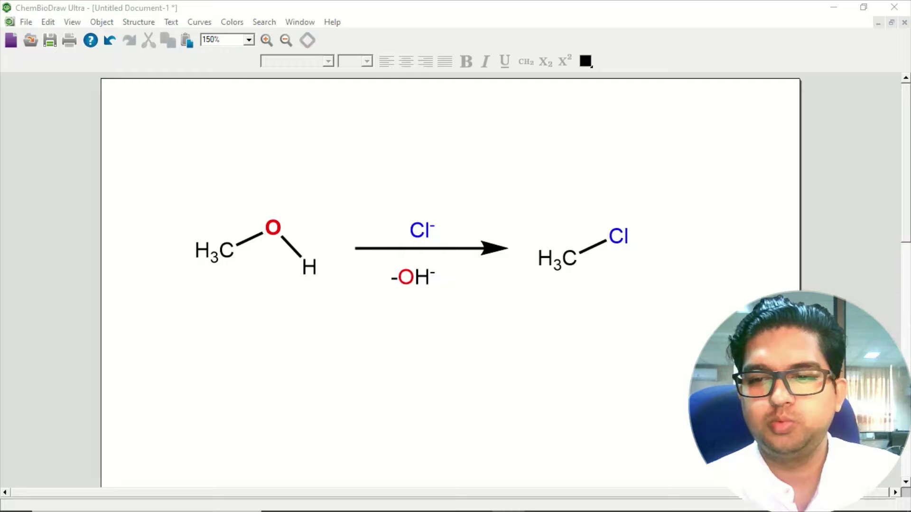
Step: Lasso-select the reactant, arrow, labels and product, and drag the scheme higher on the page
mouse_move(611, 507)
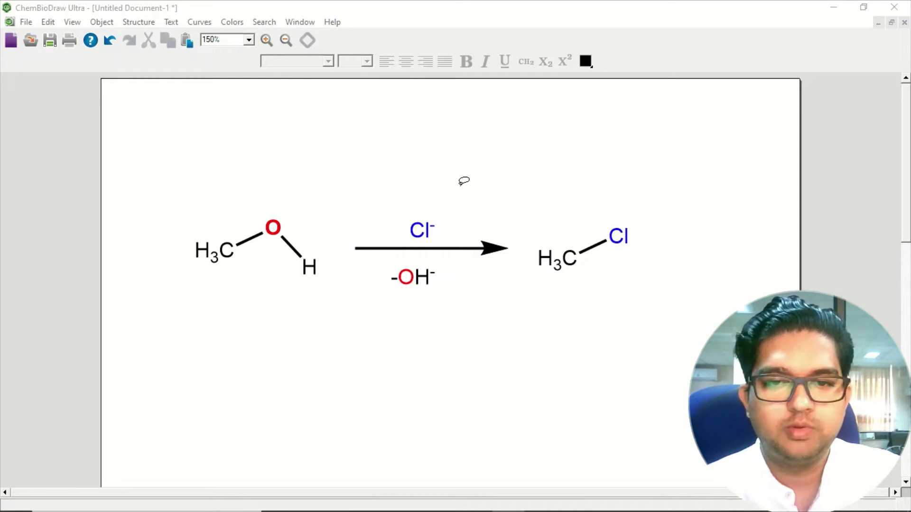
mouse_move(432, 181)
left_mouse_down()
mouse_move(270, 174)
mouse_move(248, 364)
mouse_move(679, 282)
mouse_move(431, 197)
left_mouse_up()
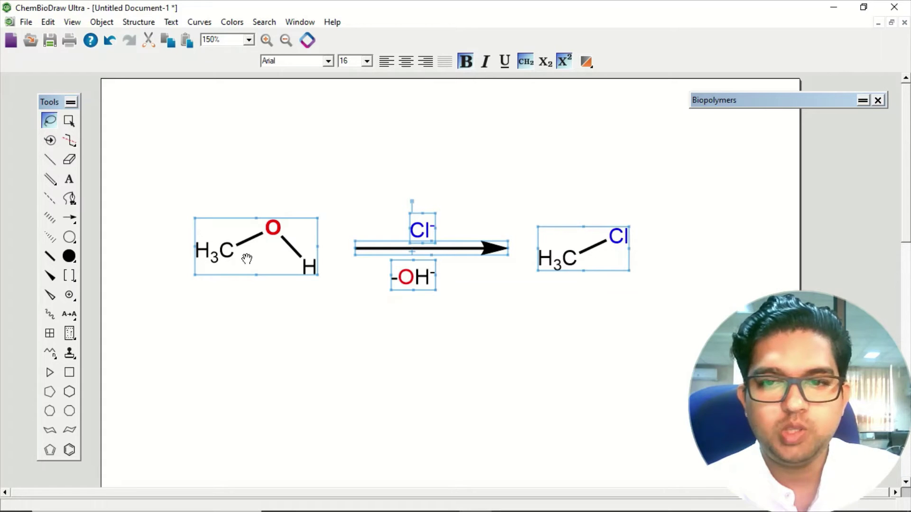
left_click(287, 303)
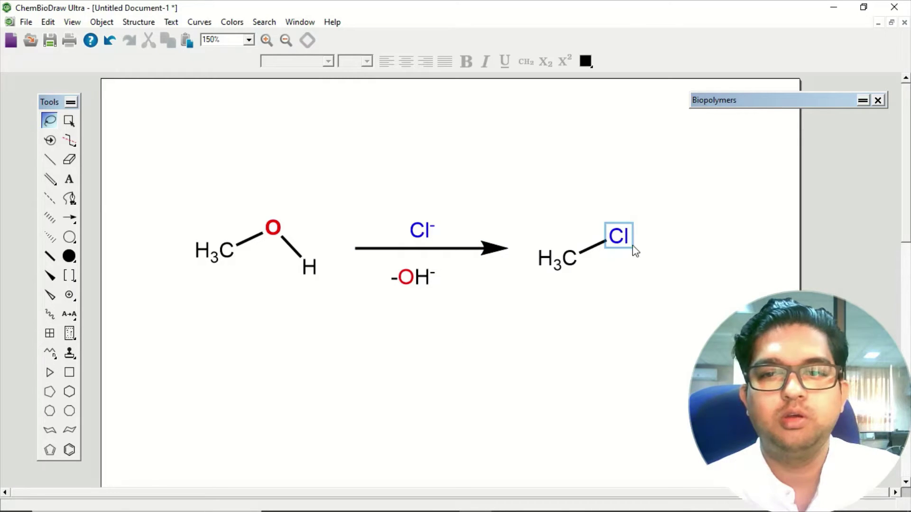
mouse_move(616, 188)
left_mouse_down()
mouse_move(288, 169)
mouse_move(389, 315)
mouse_move(520, 271)
mouse_move(488, 250)
mouse_move(486, 181)
mouse_move(493, 169)
left_mouse_up()
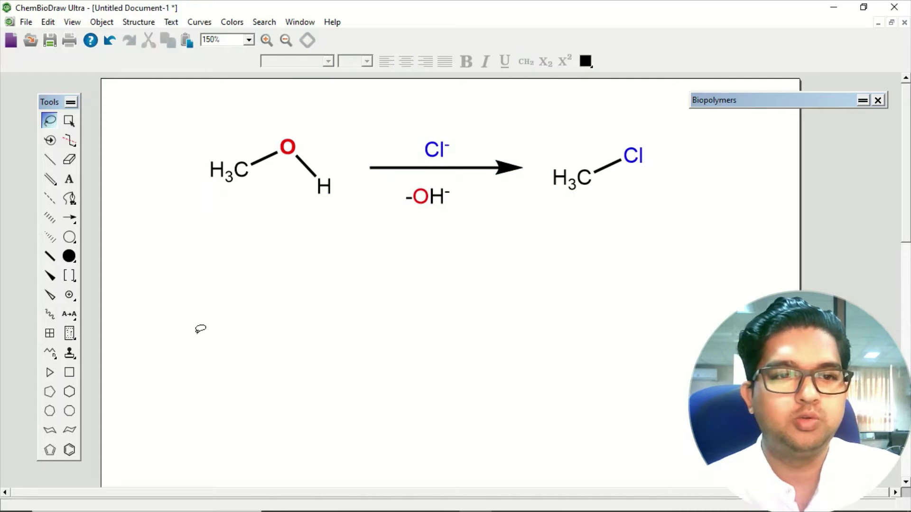
Step: Draw a three-bond carbon fragment below the reaction and move it down and left
left_click(49, 159)
left_click(500, 279)
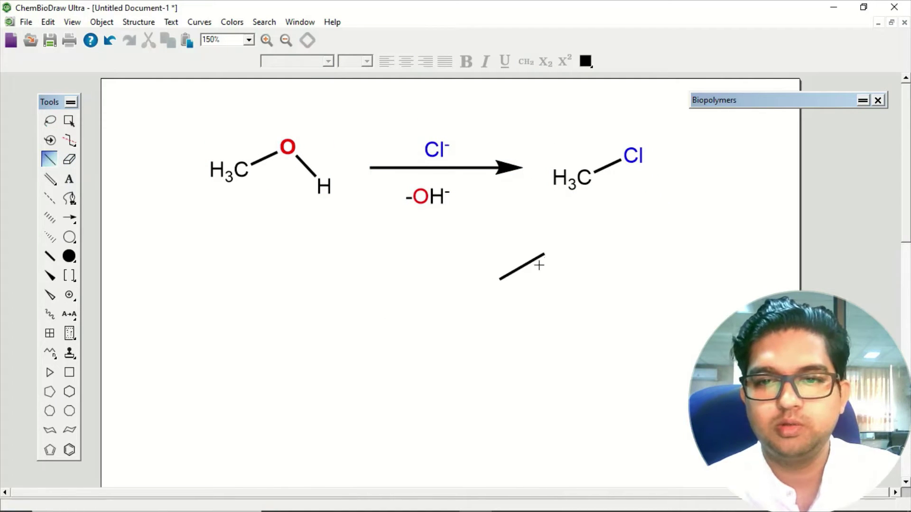
left_click(544, 255)
left_click(544, 255)
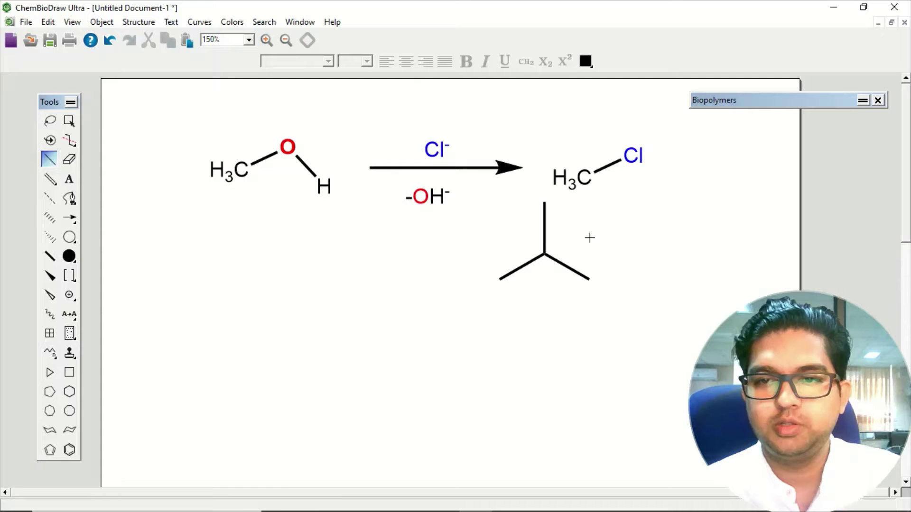
left_click(50, 121)
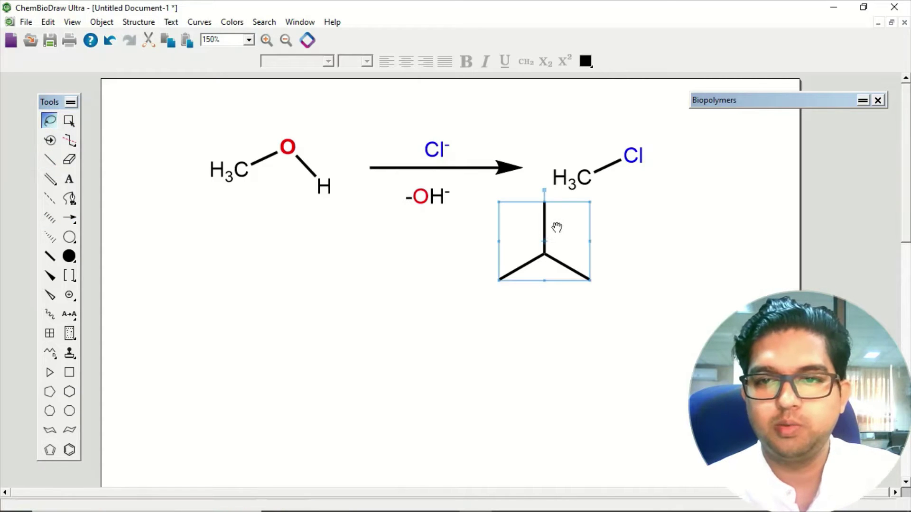
left_click_drag(555, 230, 403, 296)
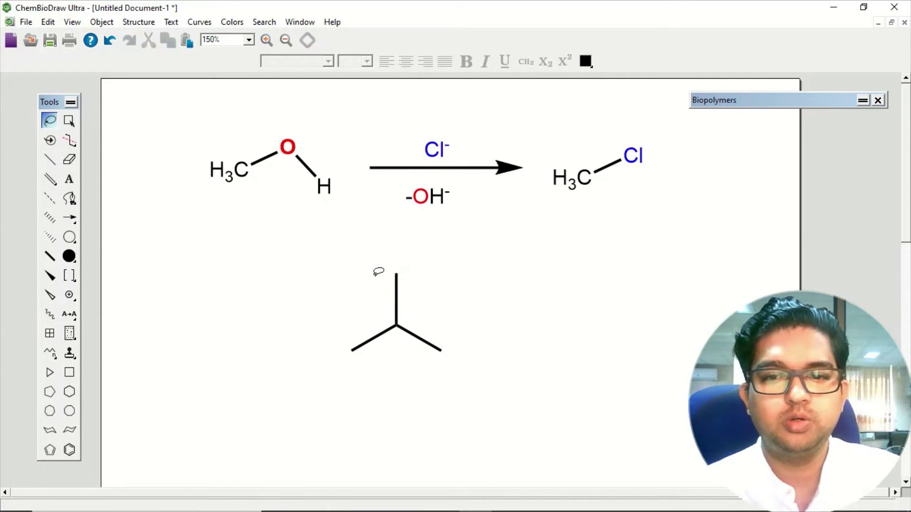
Step: Add dashed partial bonds left and right from the central carbon
left_click(50, 198)
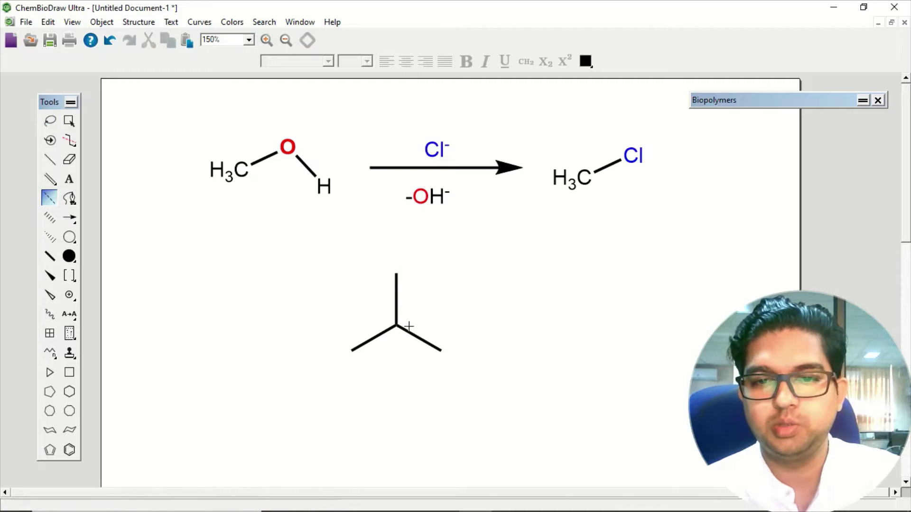
left_click_drag(397, 324, 465, 327)
left_click_drag(397, 325, 331, 327)
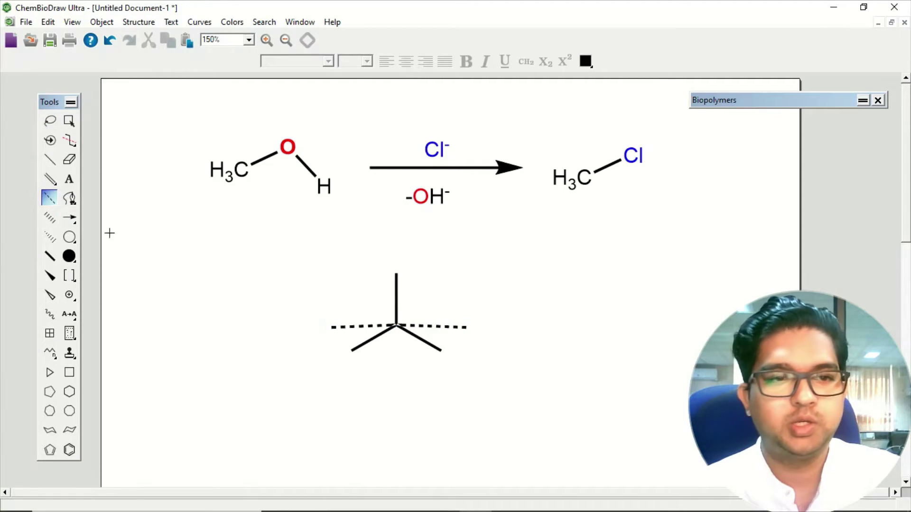
Step: Label the bond ends Cl, OH and Hhh, then move the structure under the arrow
left_click(68, 179)
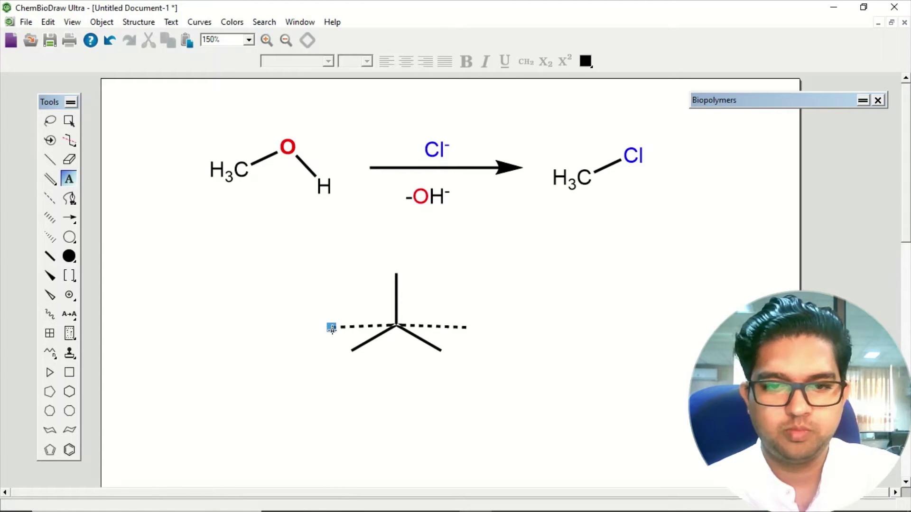
left_click(331, 327)
type("Cl")
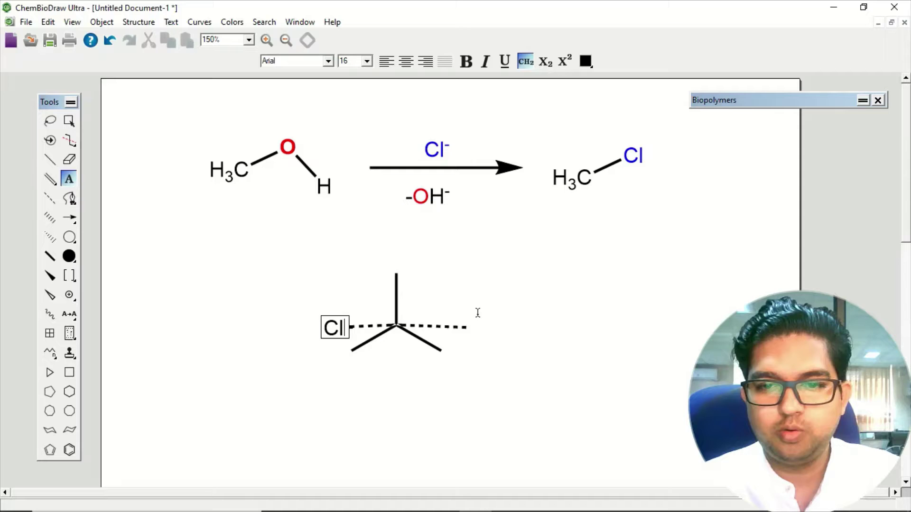
left_click(465, 326)
type("OH")
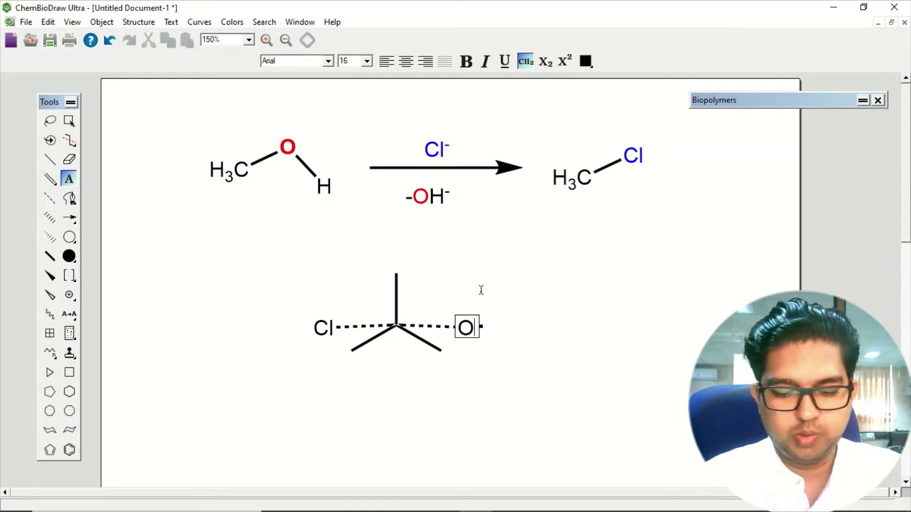
left_click(396, 274)
type("H")
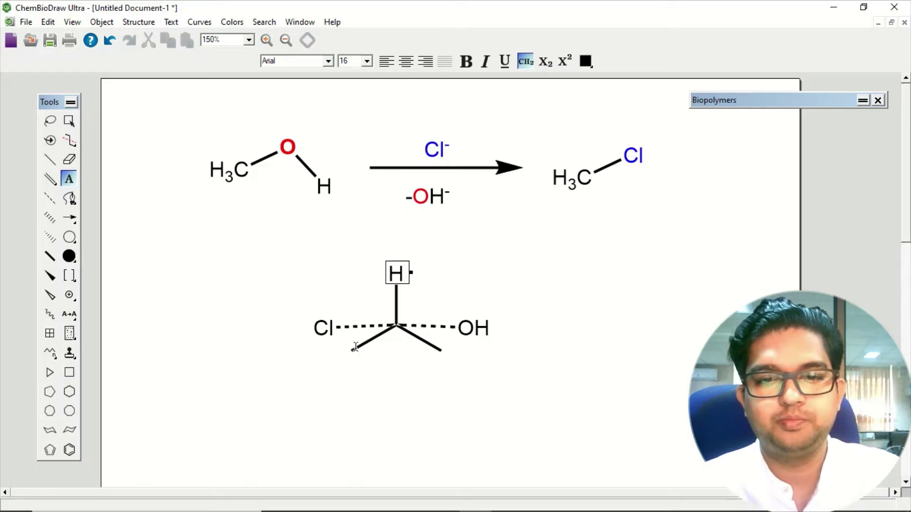
type("hh")
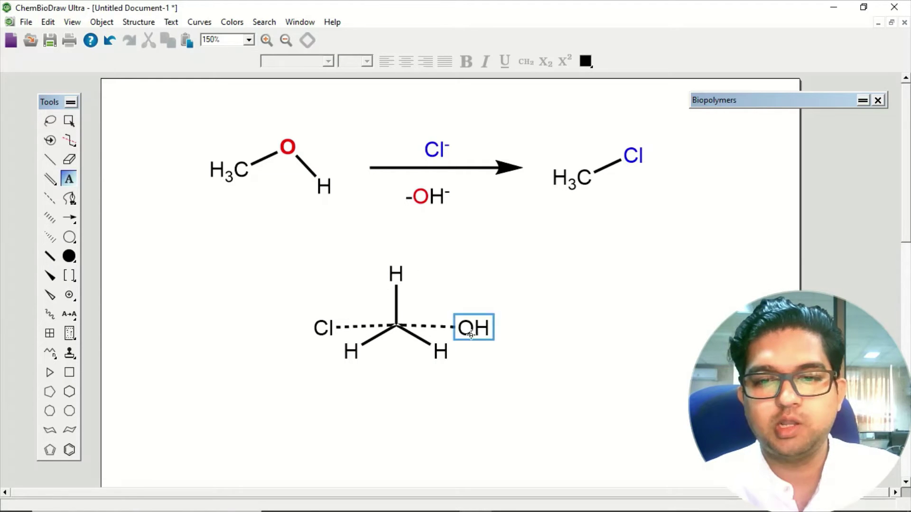
left_click(50, 120)
mouse_move(403, 304)
left_mouse_down()
mouse_move(452, 275)
mouse_move(448, 266)
left_mouse_up()
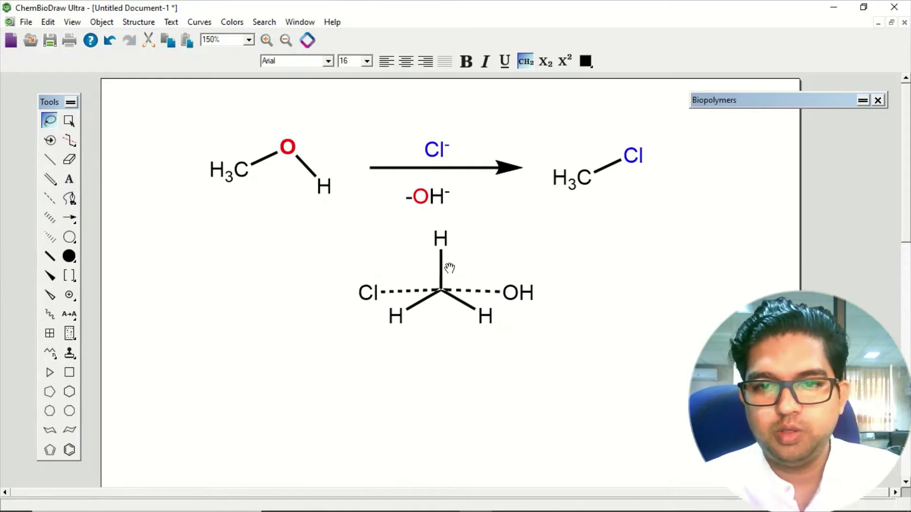
Step: Enclose the transition-state structure in square brackets, then open the Chemical Symbols tools
left_click(70, 275)
left_click_drag(338, 226, 546, 345)
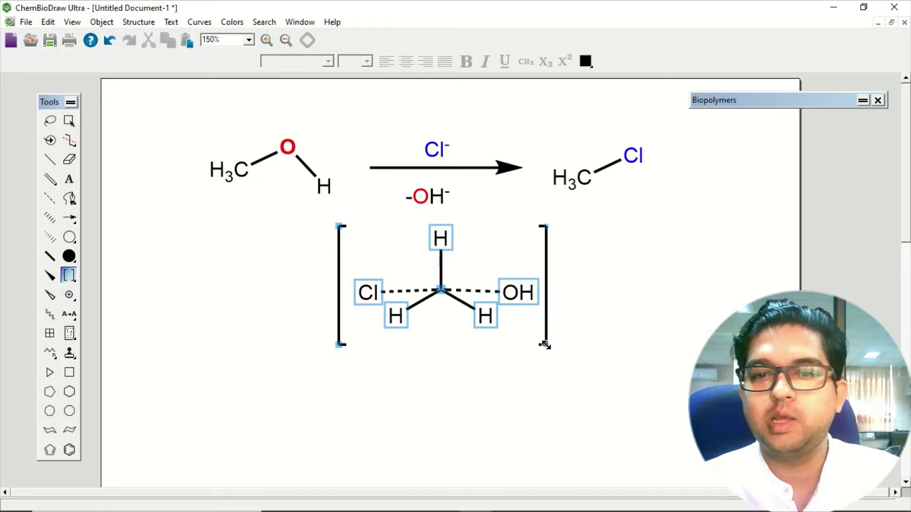
left_click(71, 295)
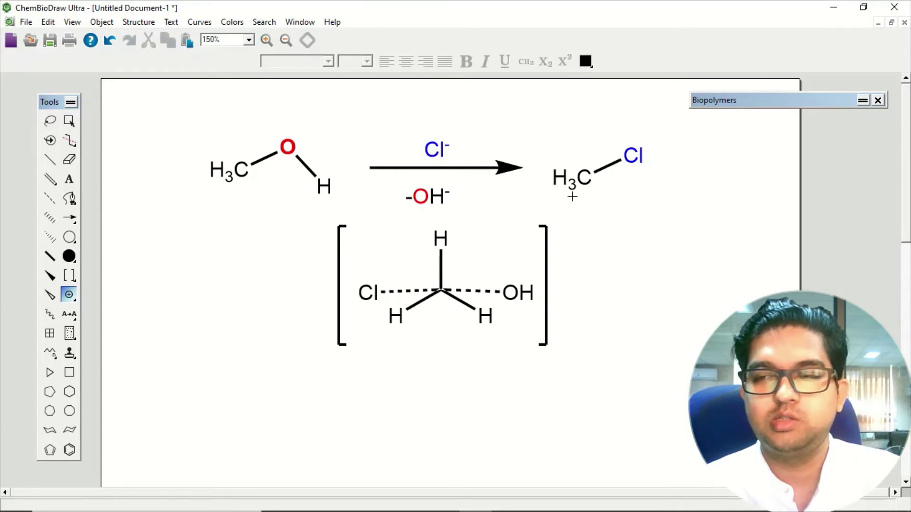
left_click(825, 11)
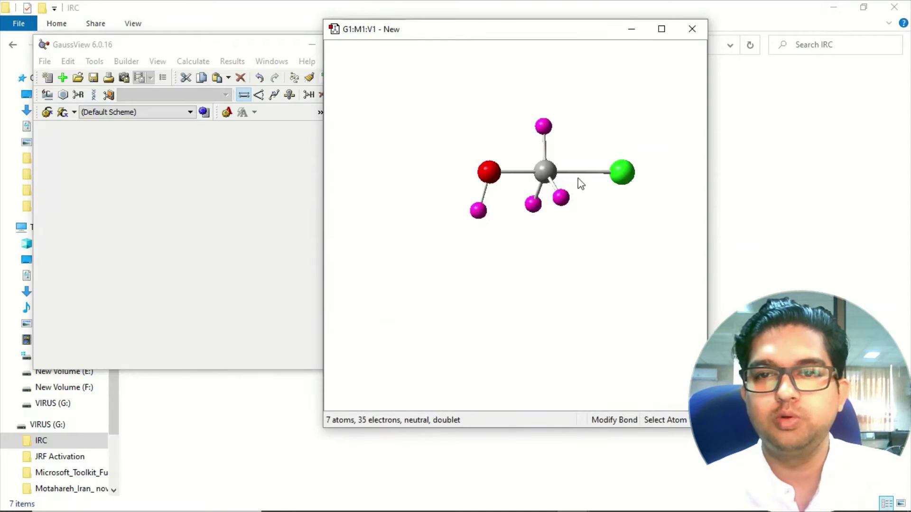
left_click(661, 29)
left_click_drag(523, 200, 506, 113)
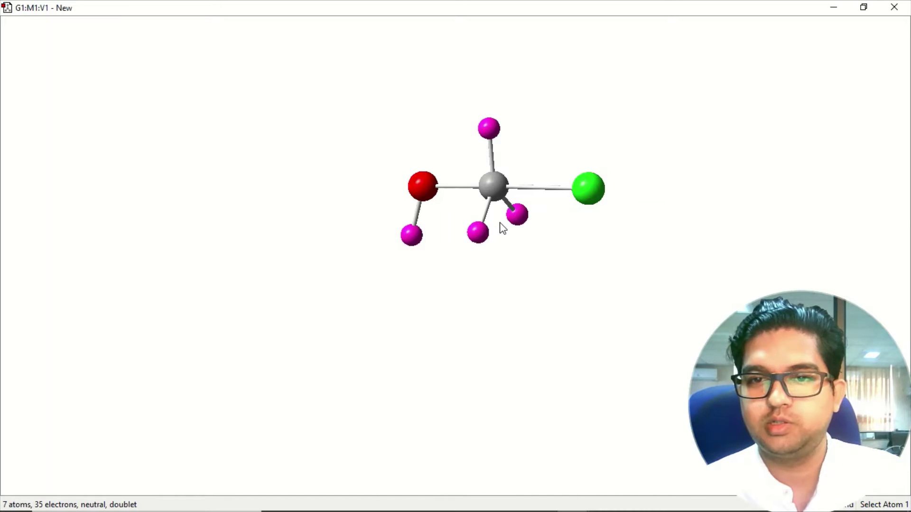
left_click_drag(500, 228, 529, 215)
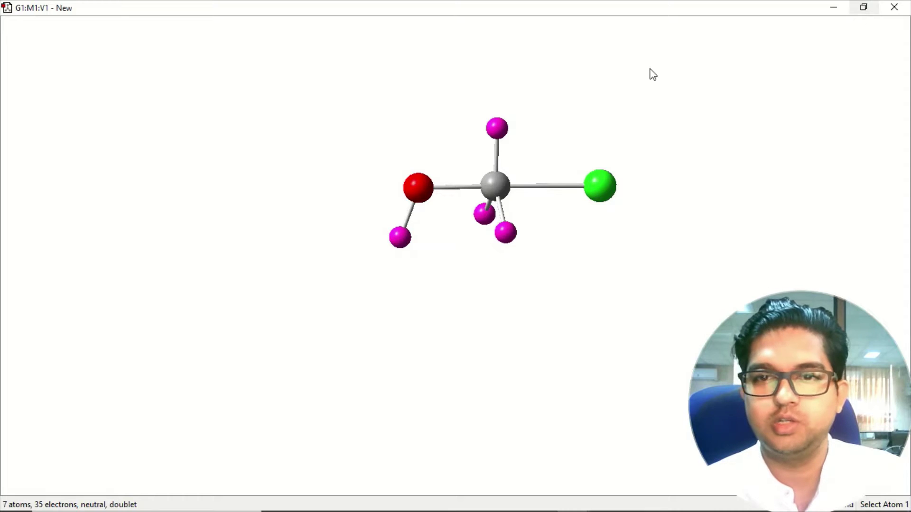
left_click(863, 8)
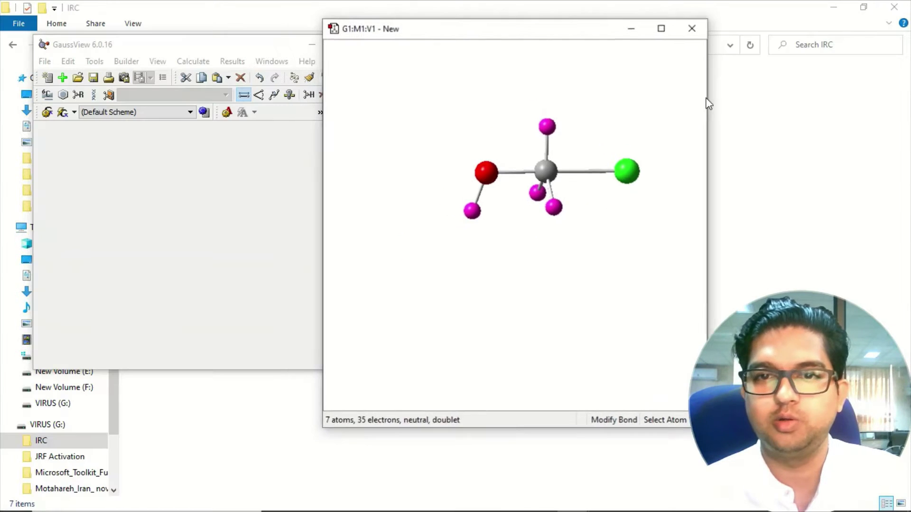
Step: In the Gaussian Calculation Setup for TS.LOG, set the job type to Opt+Freq
right_click(390, 138)
mouse_move(439, 220)
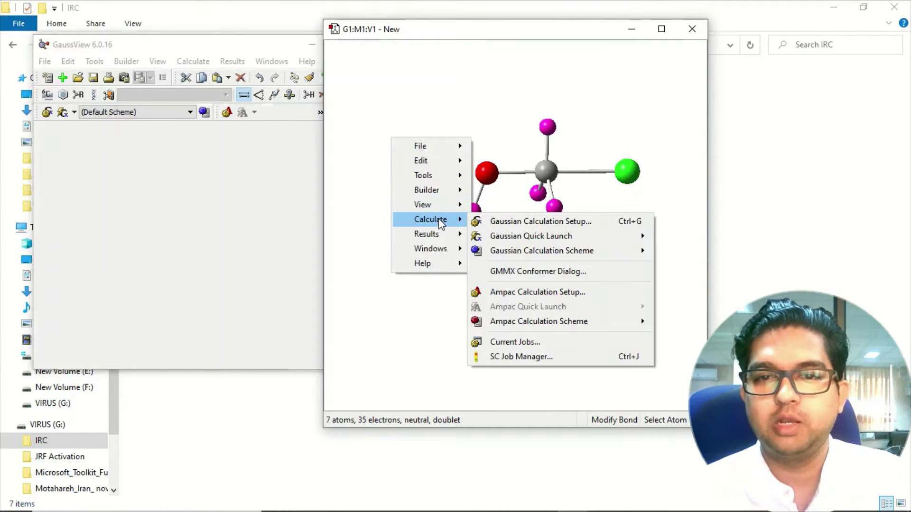
left_click(496, 221)
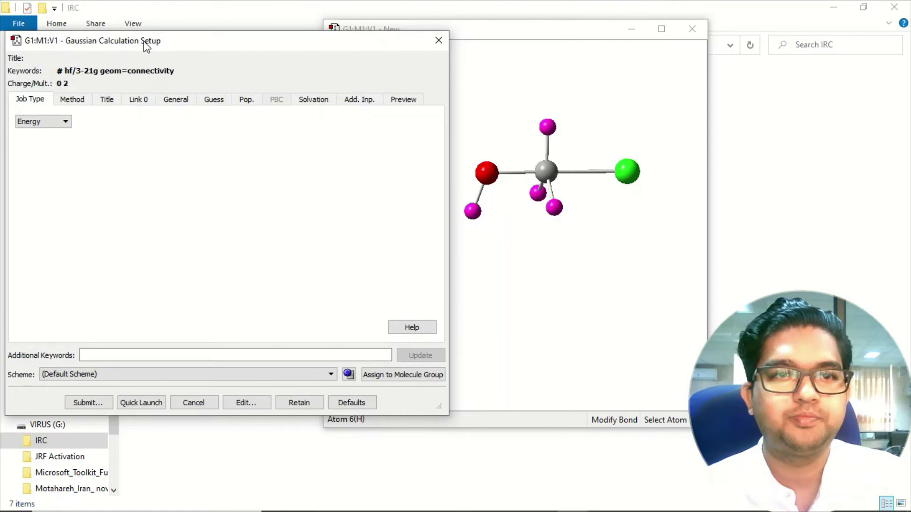
left_click_drag(149, 44, 307, 45)
left_click(204, 123)
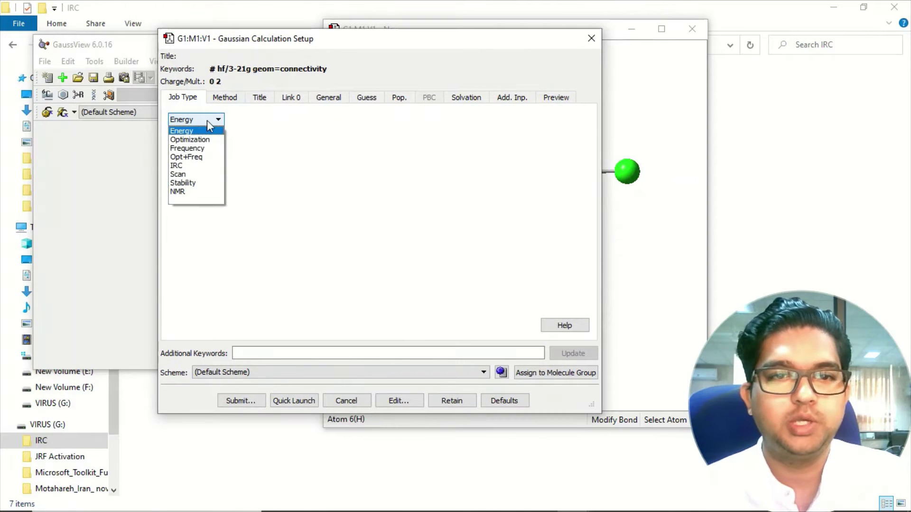
left_click(199, 157)
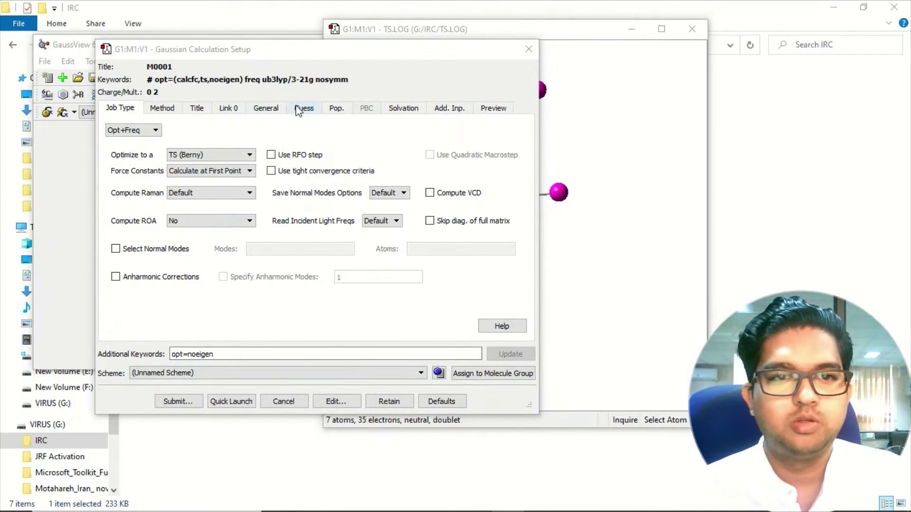
Step: Keep optimisation to TS (Berny) with force constants calculated at first point, then view Method settings
left_click(209, 155)
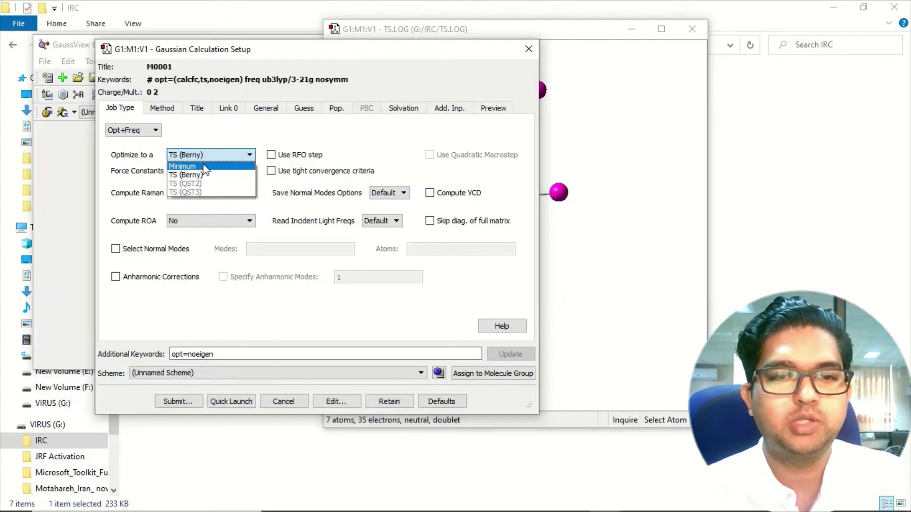
left_click(221, 176)
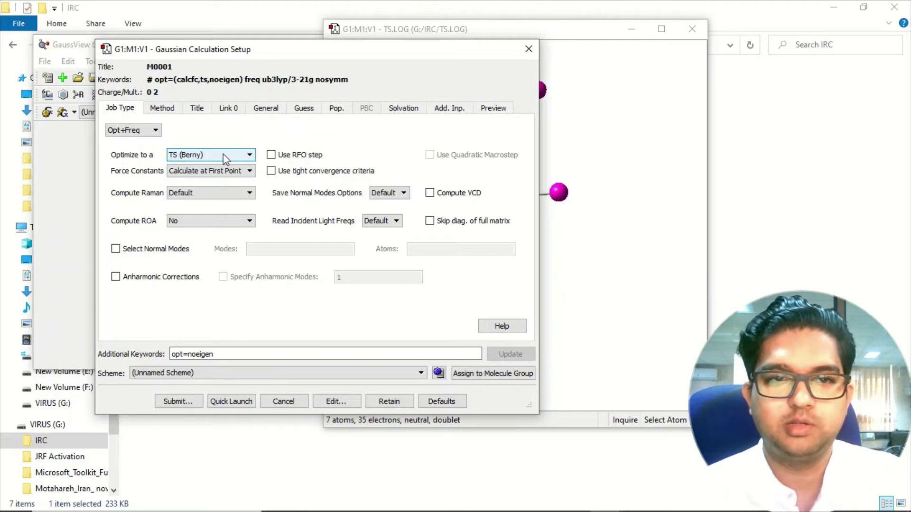
left_click(237, 172)
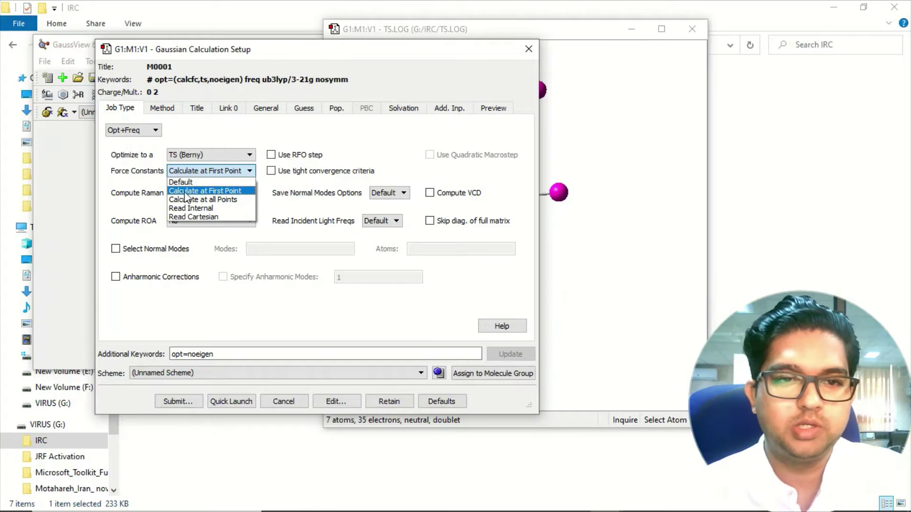
left_click(226, 191)
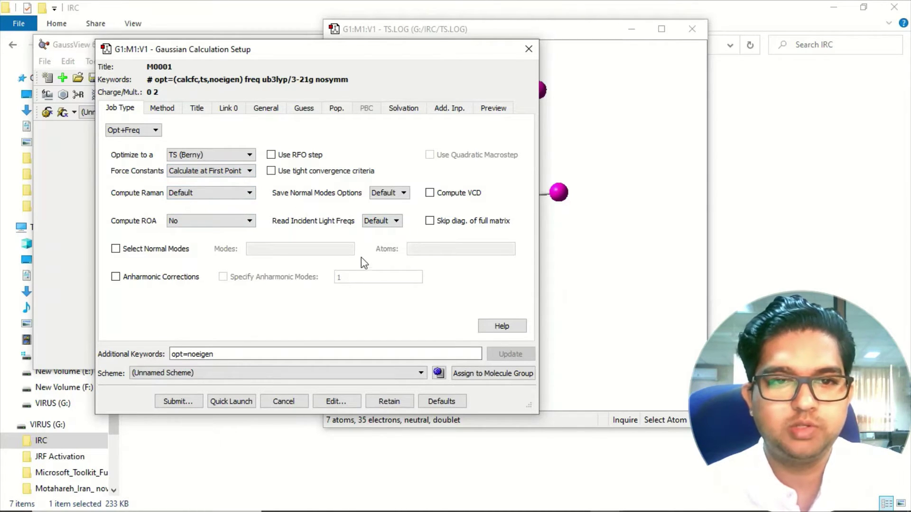
left_click(162, 108)
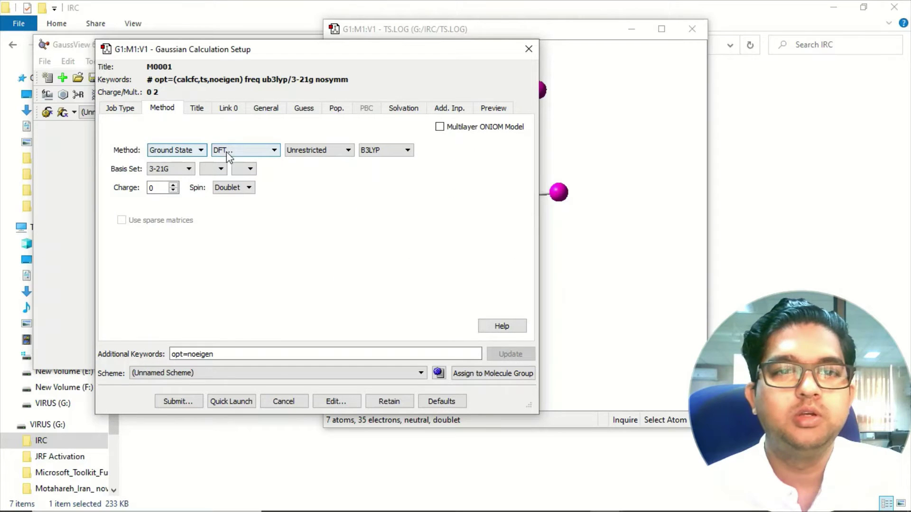
left_click(246, 151)
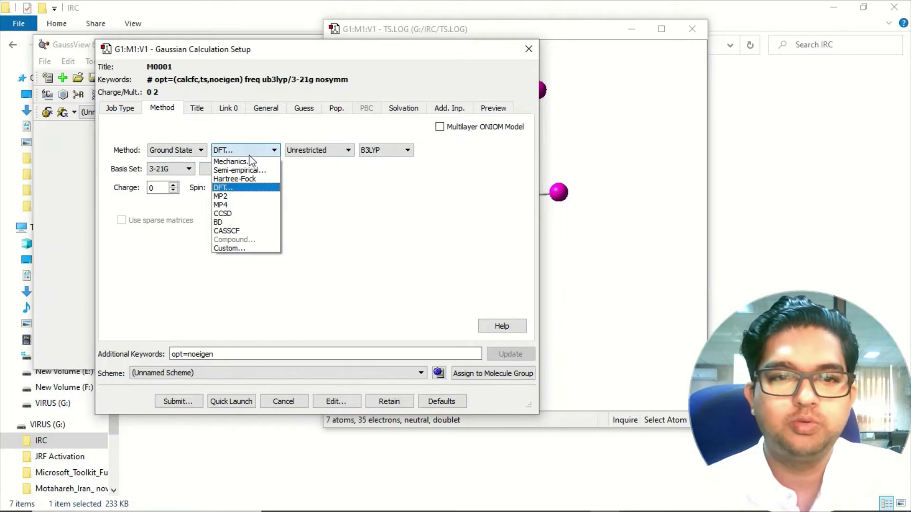
left_click(235, 132)
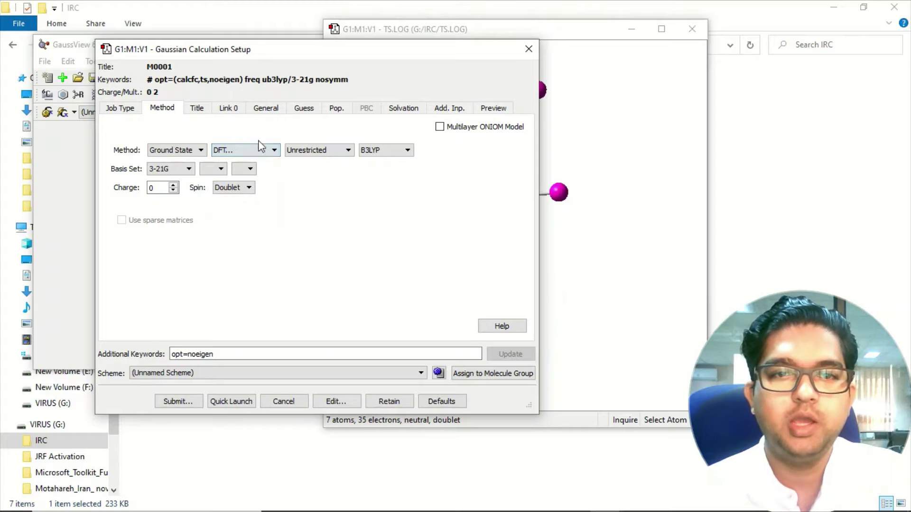
left_click(322, 152)
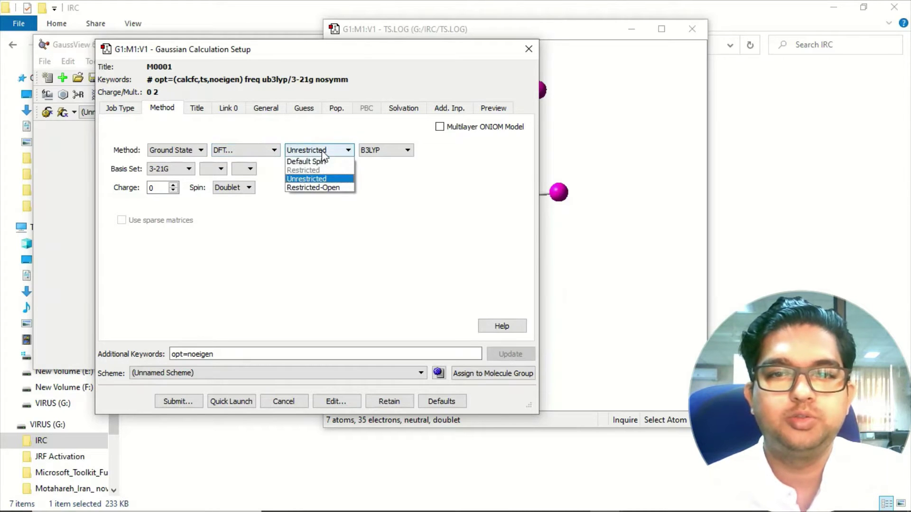
left_click(386, 152)
left_click(386, 152)
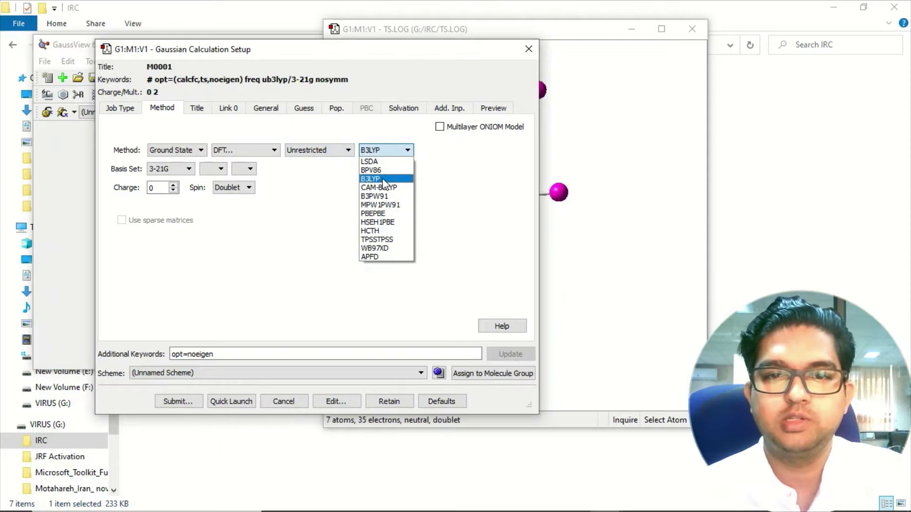
left_click(306, 184)
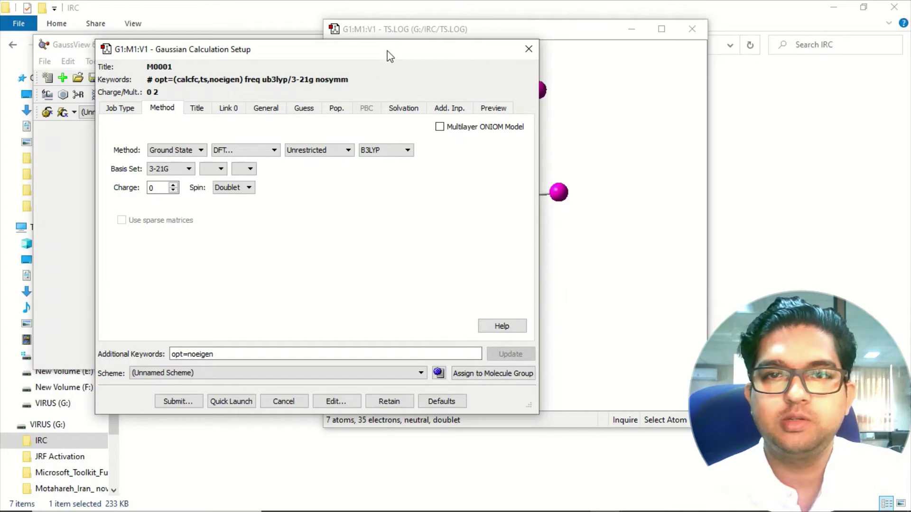
left_click_drag(390, 56, 306, 64)
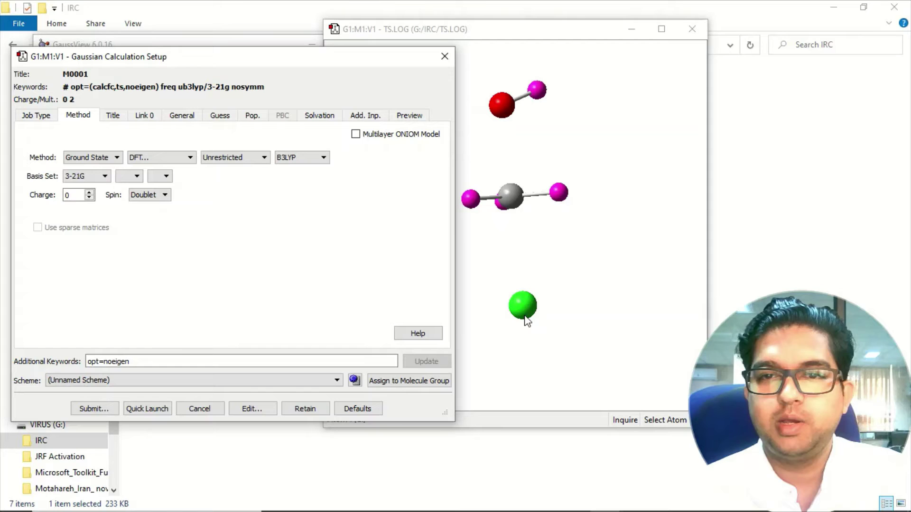
left_click_drag(247, 61, 327, 53)
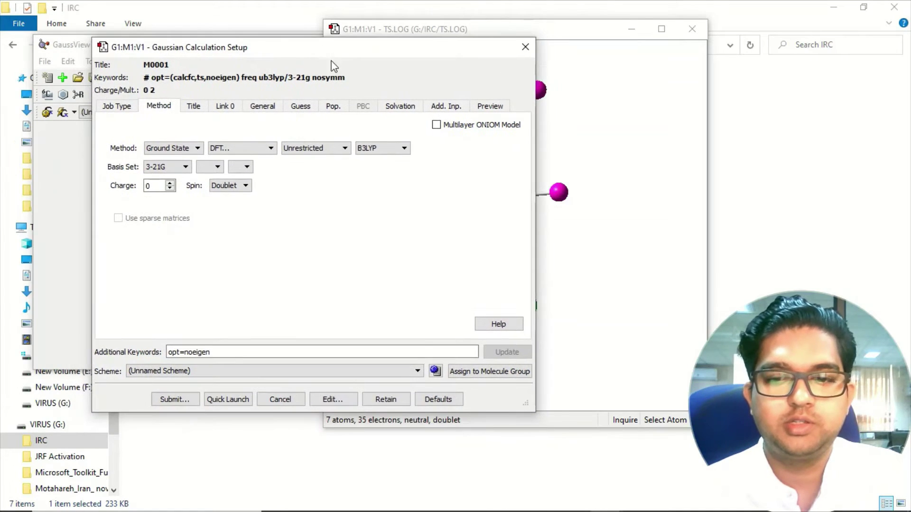
left_click(170, 189)
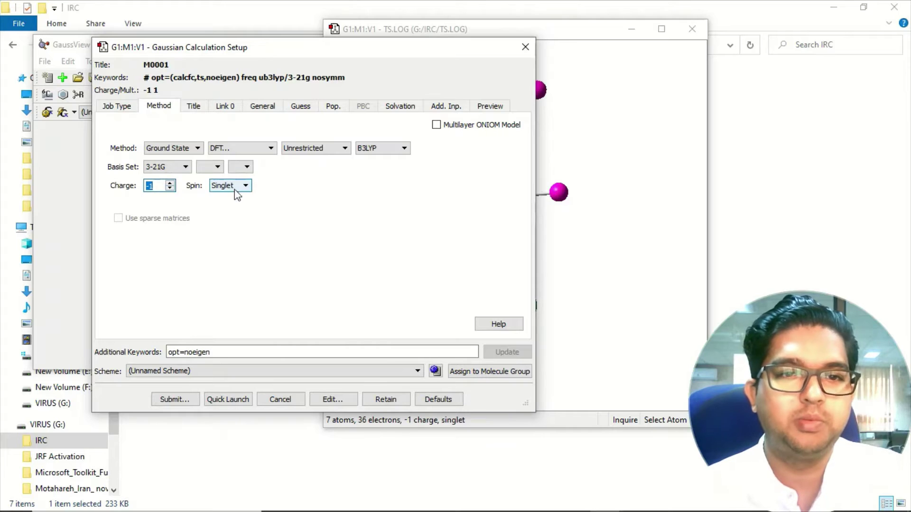
left_click(169, 183)
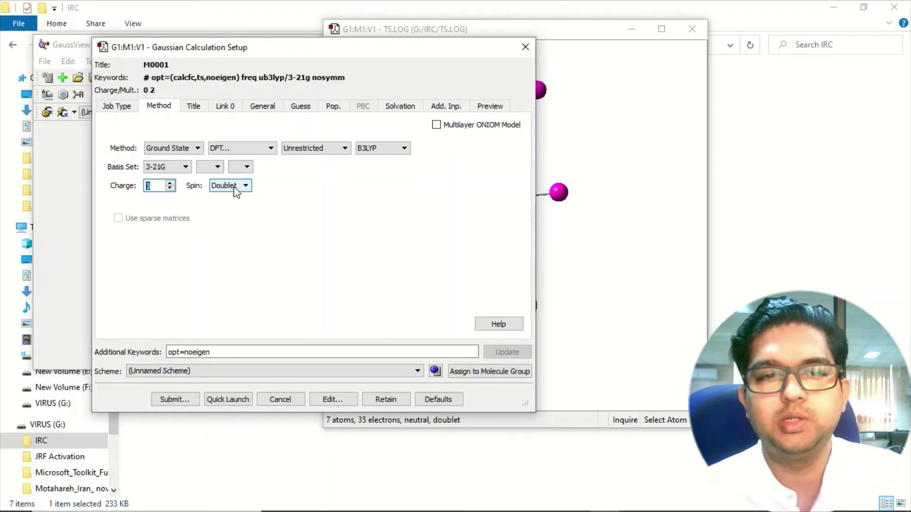
left_click(170, 188)
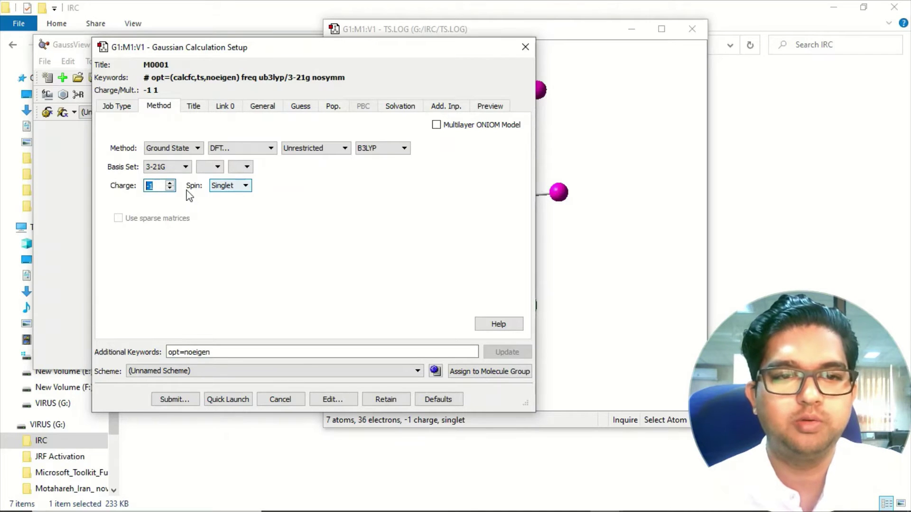
left_click(170, 183)
left_click(226, 352)
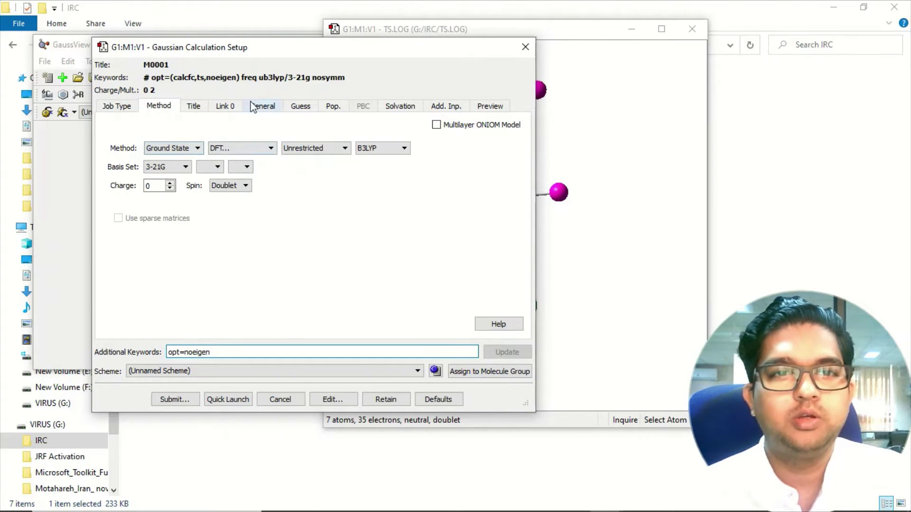
Step: Abandon the calculation setup without saving a Gaussian input file
left_click(161, 402)
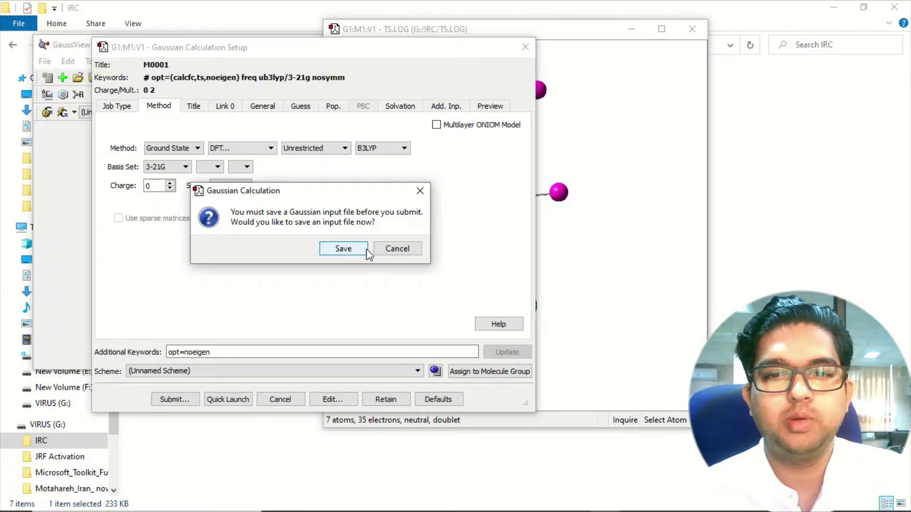
left_click(398, 249)
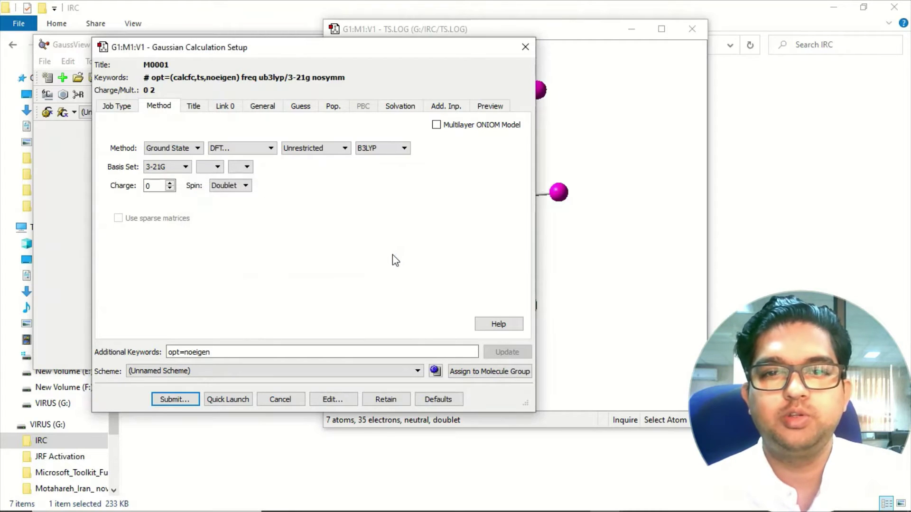
left_click(522, 49)
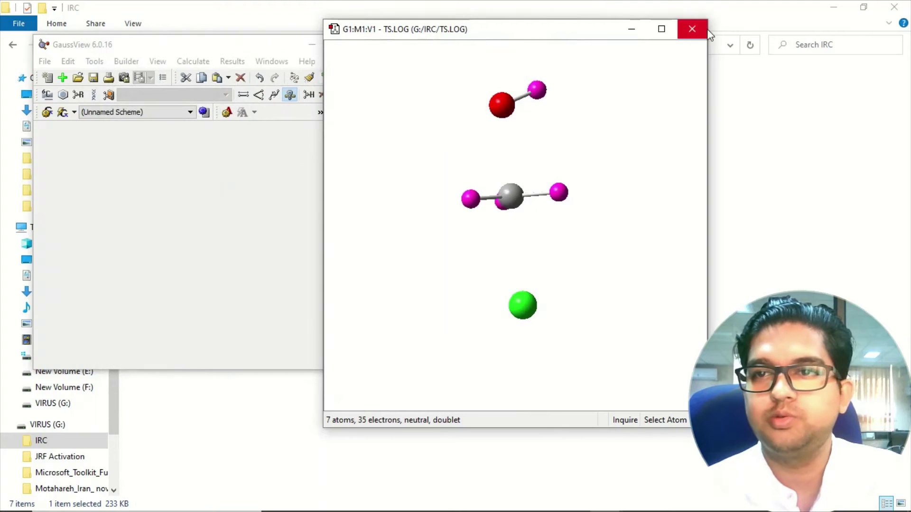
Step: Close the TS.LOG window, quit GaussView, and reopen TS.LOG from the IRC folder
left_click(692, 29)
left_click(373, 45)
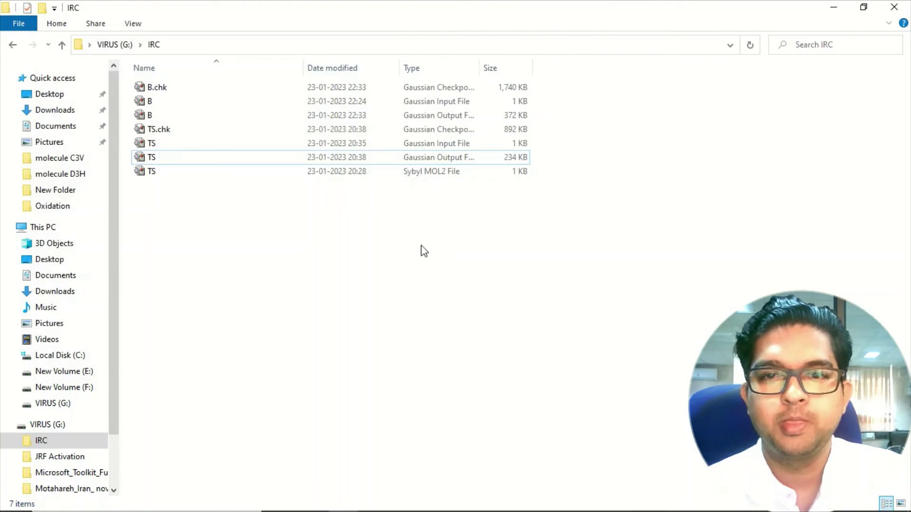
double_click(411, 158)
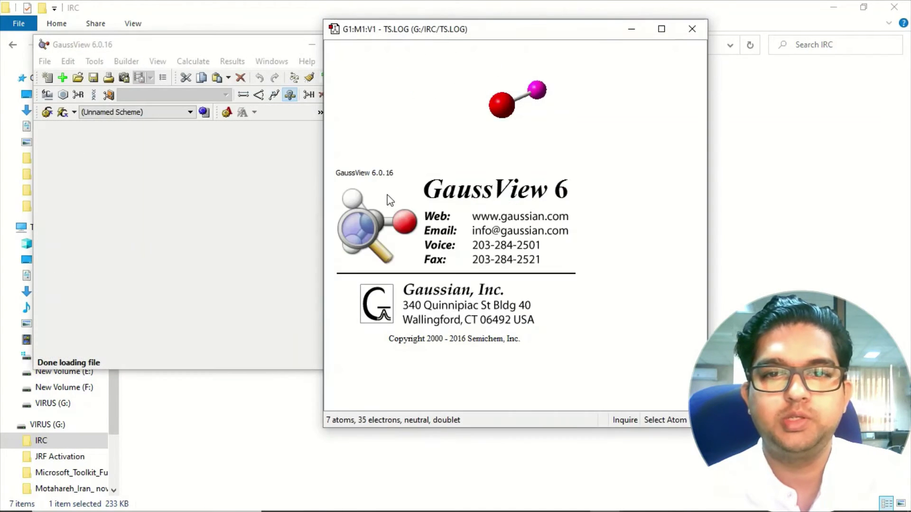
right_click(371, 199)
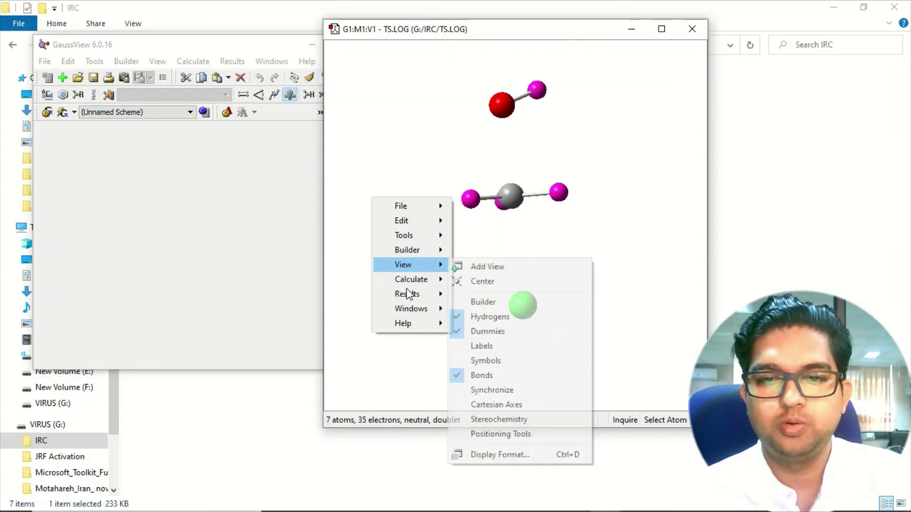
mouse_move(407, 294)
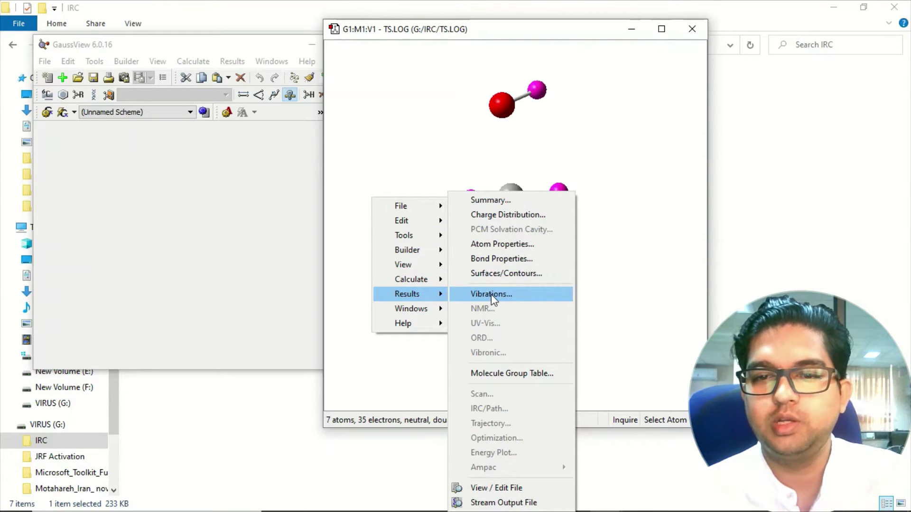
left_click(505, 199)
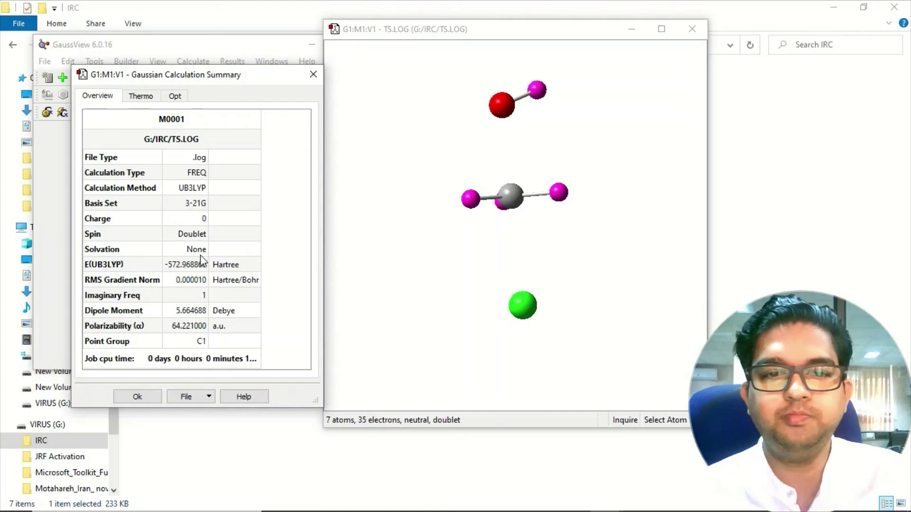
left_click(195, 294)
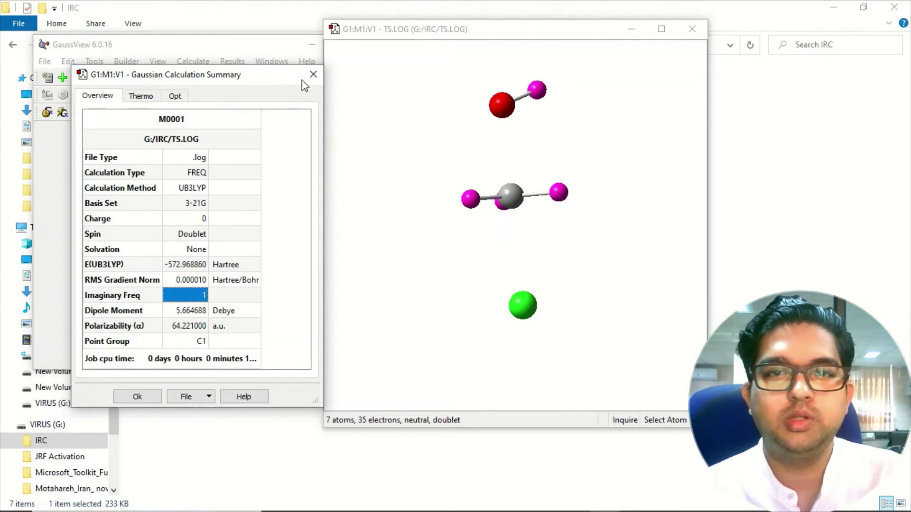
left_click(313, 74)
right_click(361, 142)
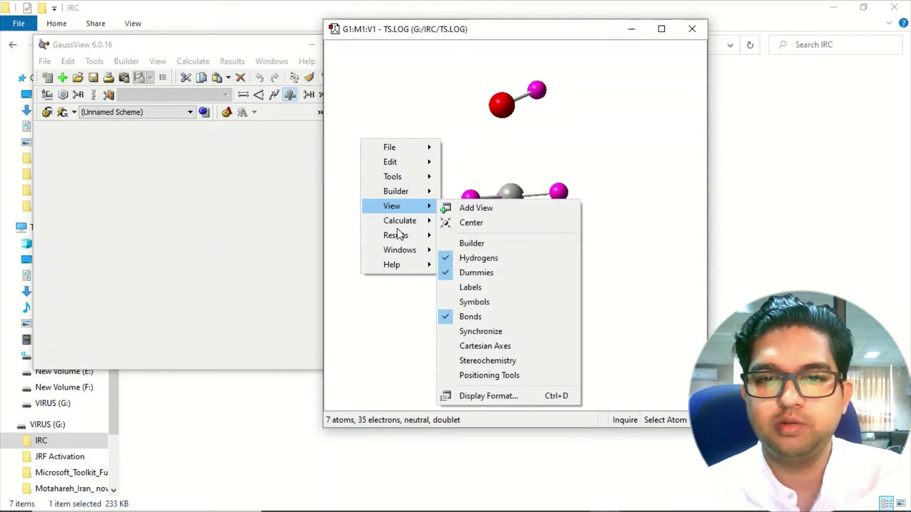
mouse_move(401, 239)
left_click(462, 293)
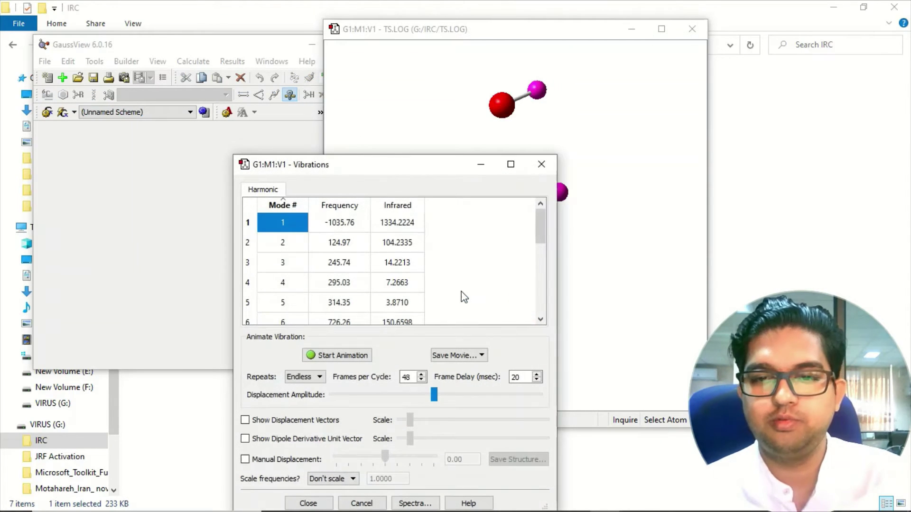
left_click_drag(354, 163, 196, 37)
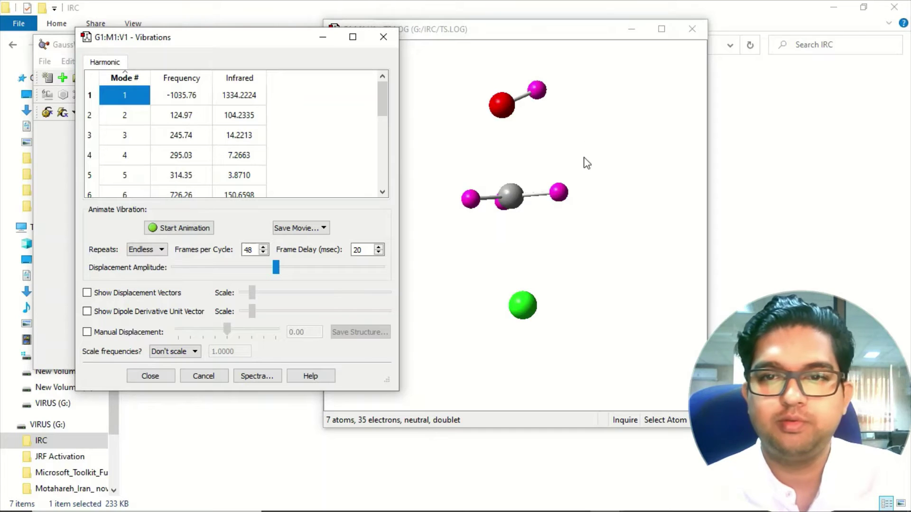
left_click_drag(576, 247, 457, 164)
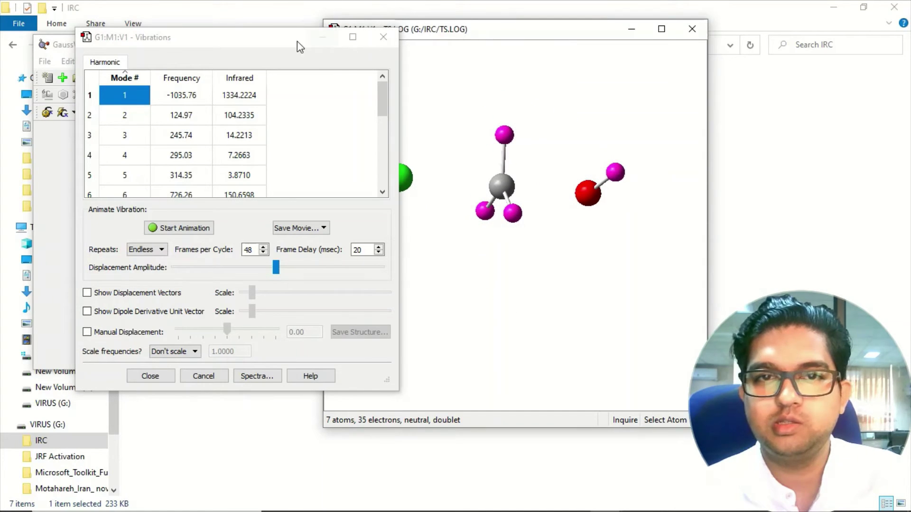
left_click_drag(298, 41, 239, 40)
mouse_move(457, 177)
left_mouse_down()
mouse_move(432, 185)
mouse_move(444, 180)
left_mouse_up()
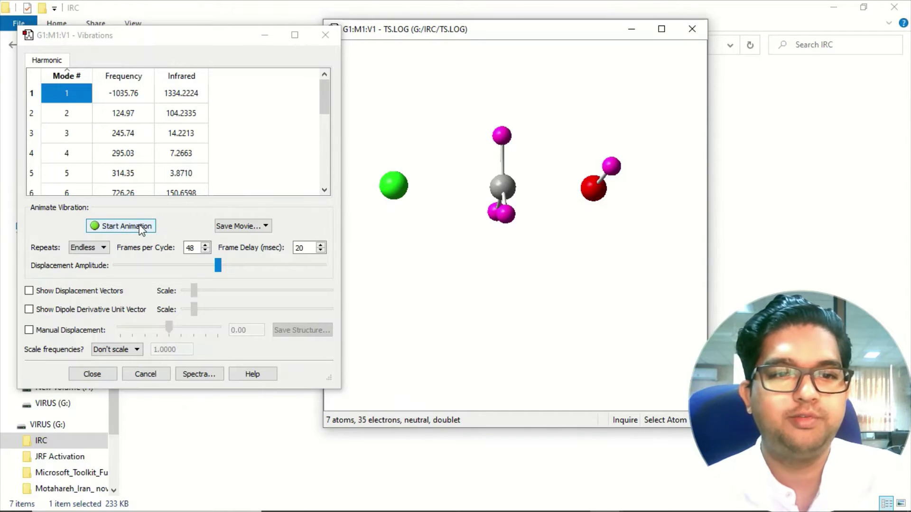
left_click(123, 227)
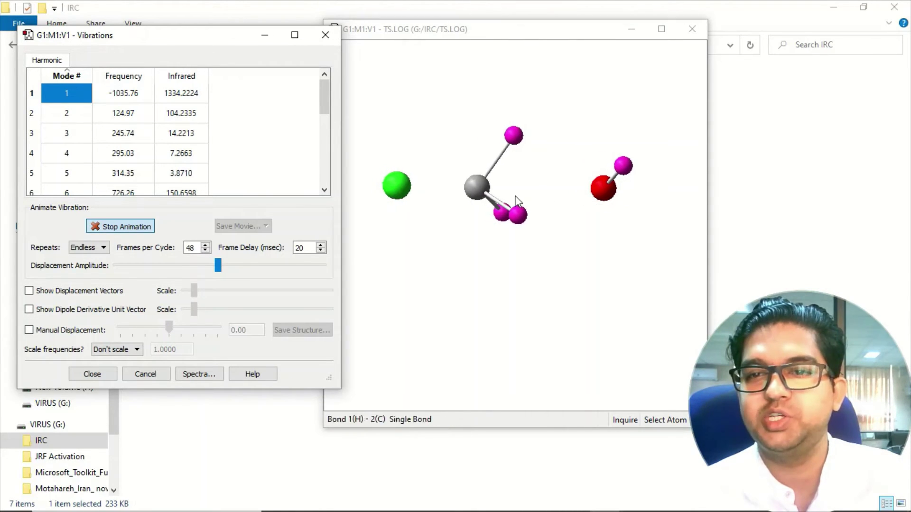
left_click(112, 226)
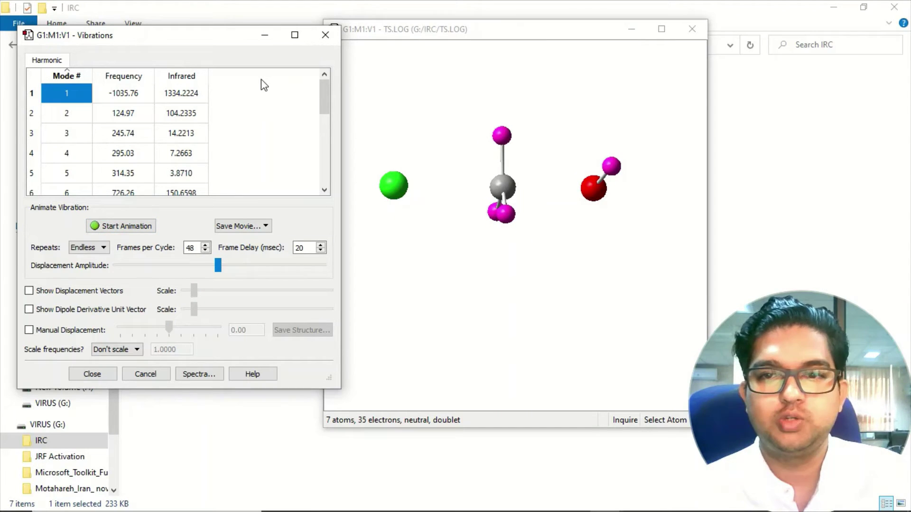
left_click(323, 41)
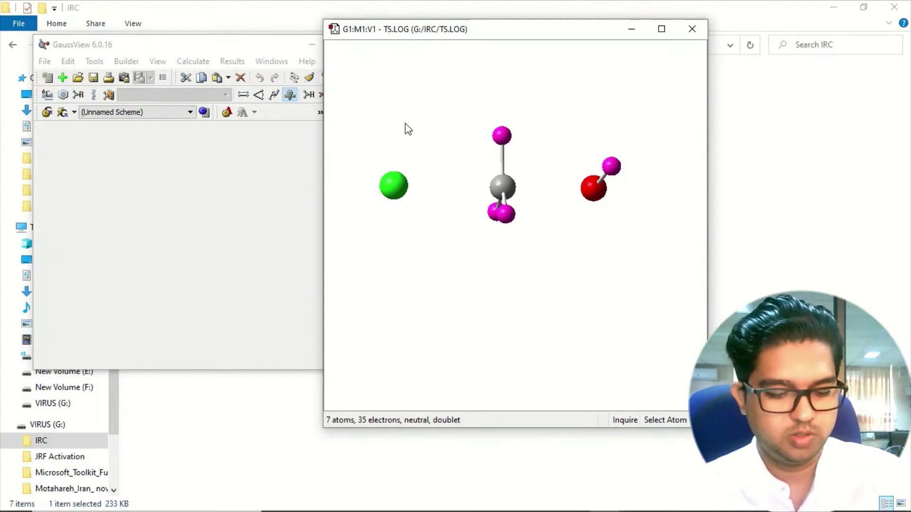
Step: Copy the transition-state molecule, close TS.LOG, and paste it into a new molecule group
right_click(409, 112)
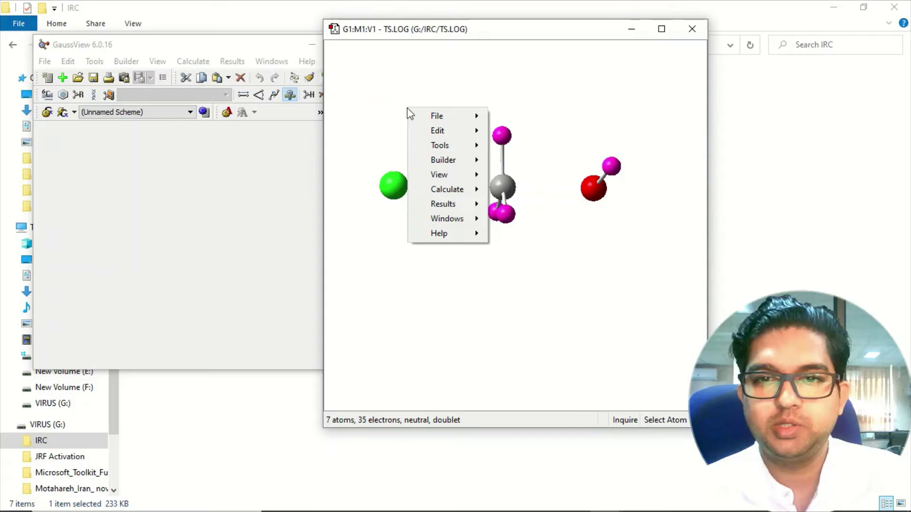
mouse_move(442, 129)
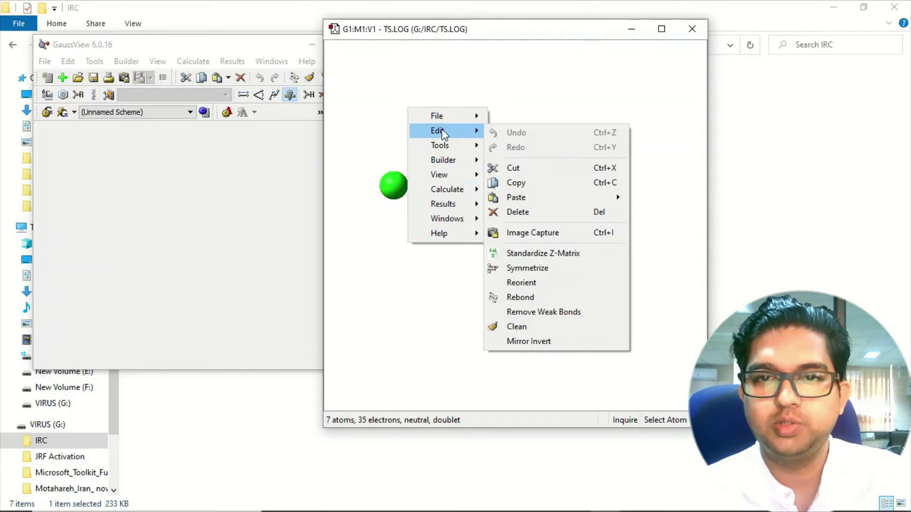
left_click(534, 182)
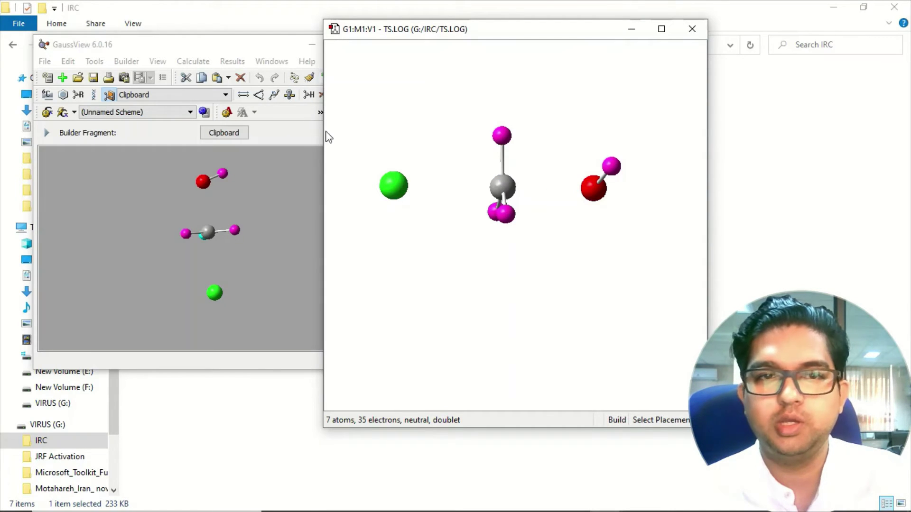
left_click(692, 29)
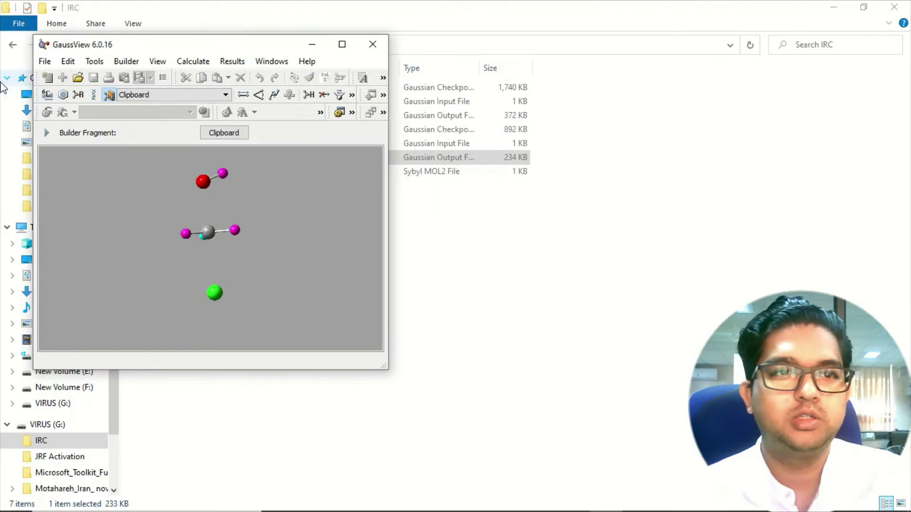
left_click(52, 63)
left_click(70, 80)
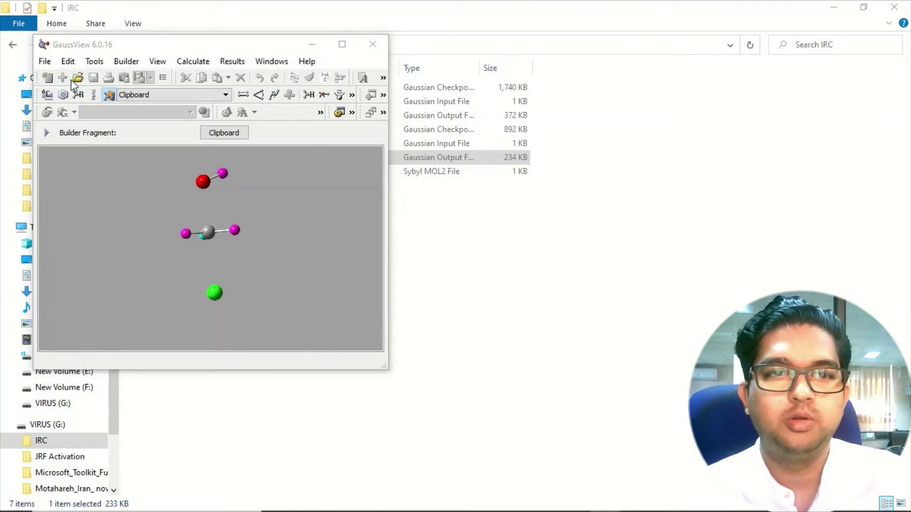
left_click(443, 124)
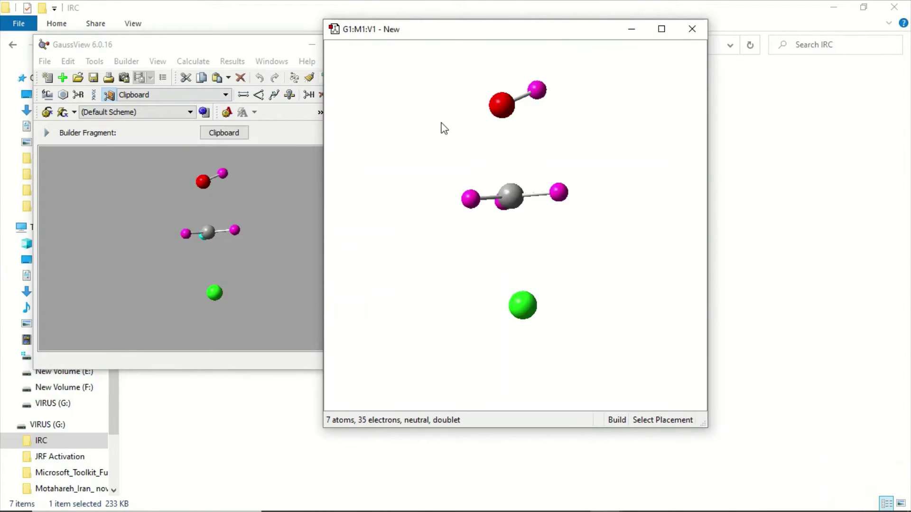
Step: In the new molecule's Gaussian Calculation Setup, choose job type IRC with Follow IRC set to Both directions
right_click(396, 139)
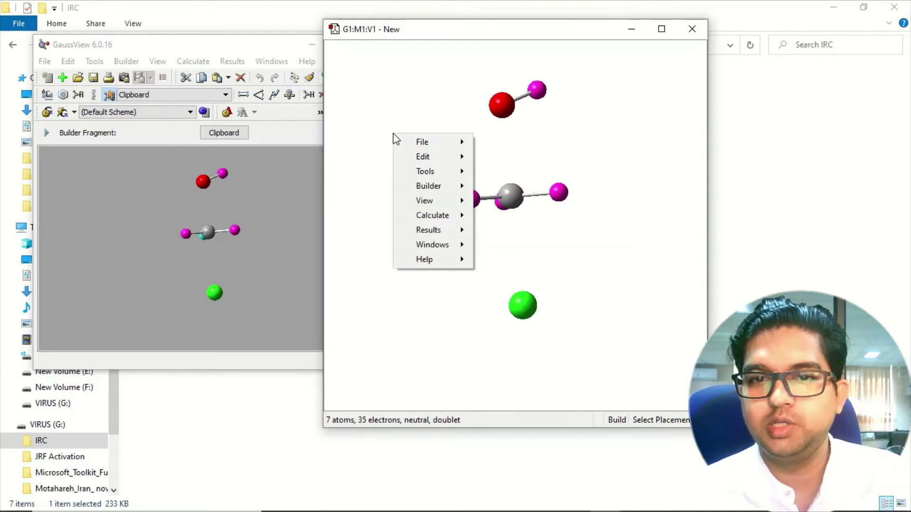
mouse_move(436, 231)
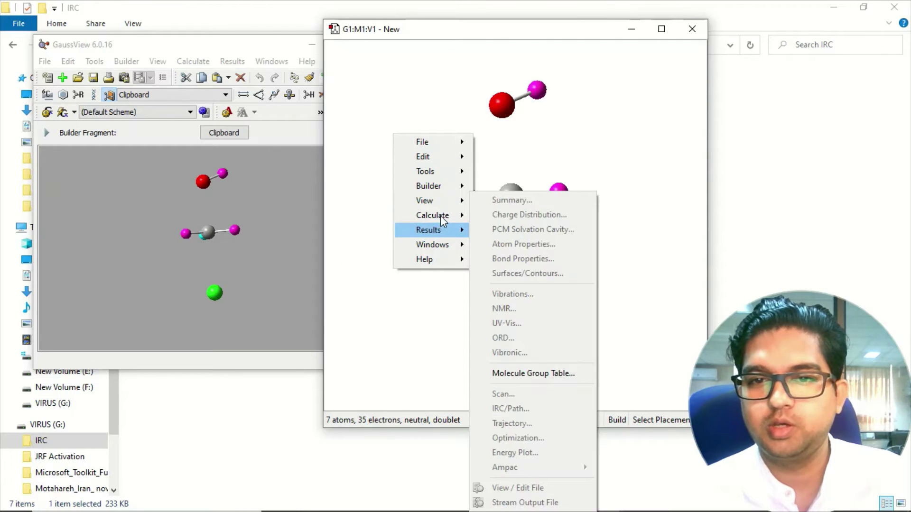
left_click(522, 216)
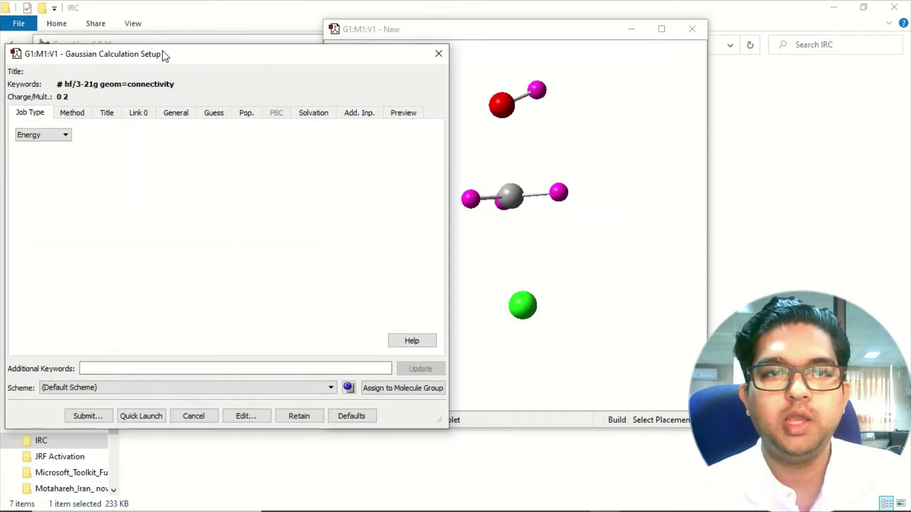
left_click_drag(163, 54, 377, 57)
left_click(281, 138)
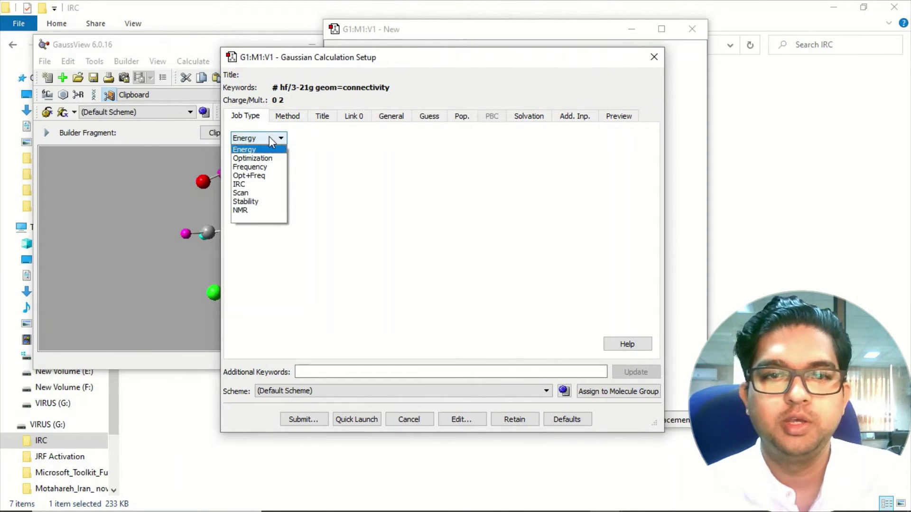
left_click(251, 185)
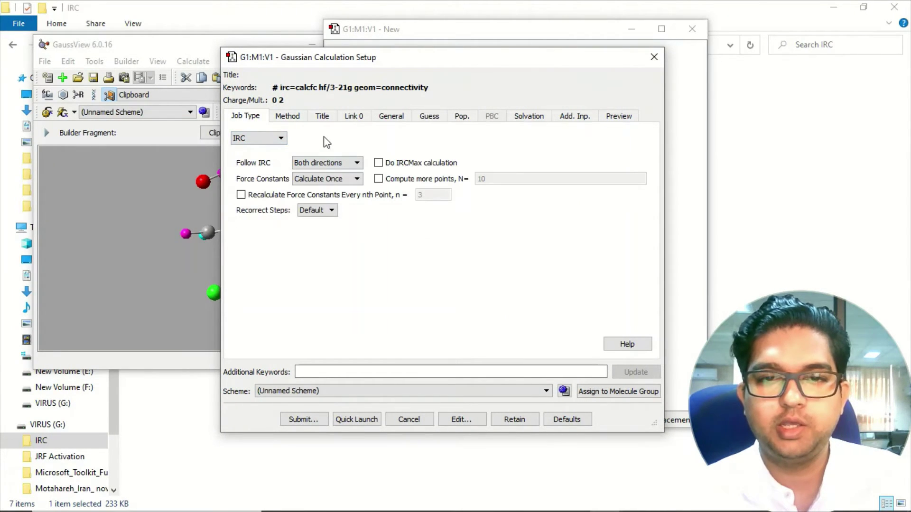
left_click(336, 163)
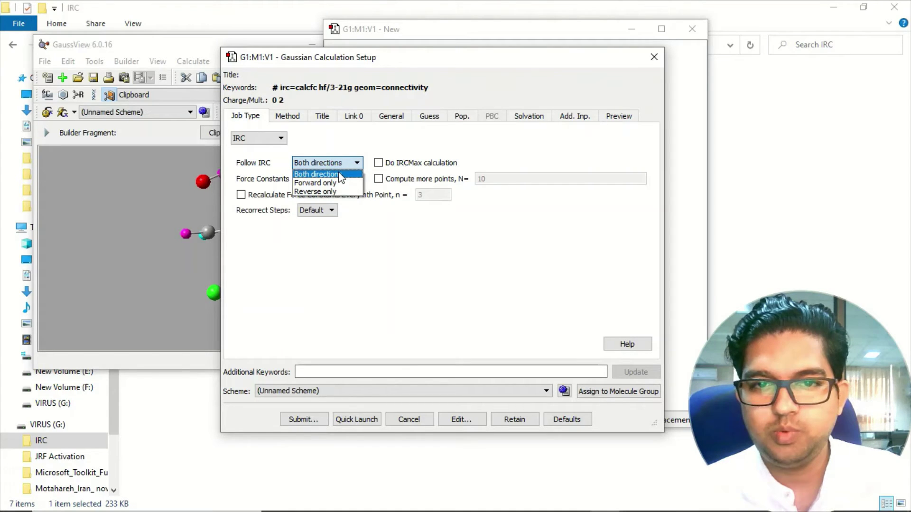
left_click(339, 175)
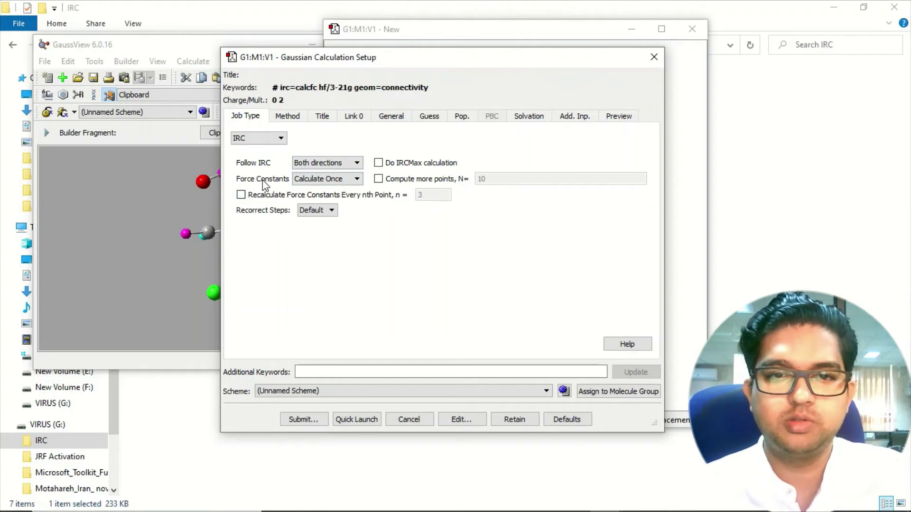
Step: Compute 40 IRC points, force constants calculated once, no periodic recalculation, then view Method settings
left_click(343, 179)
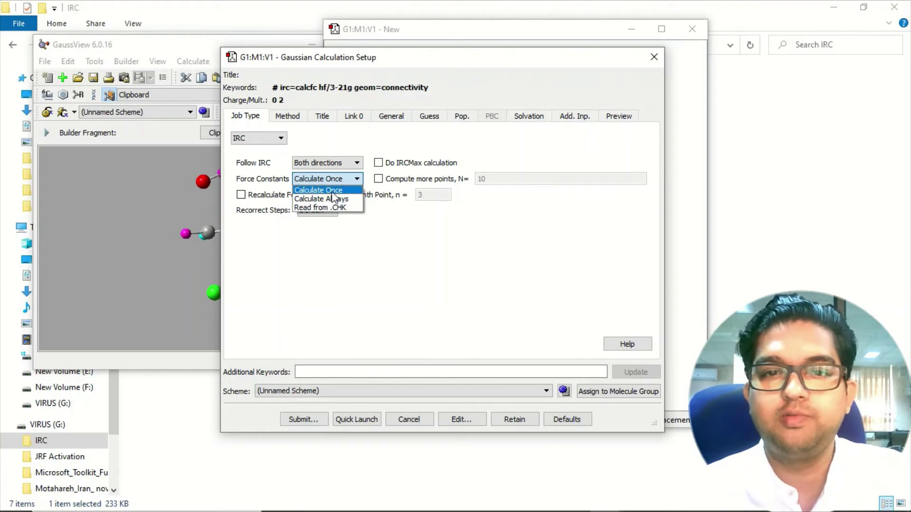
left_click(332, 191)
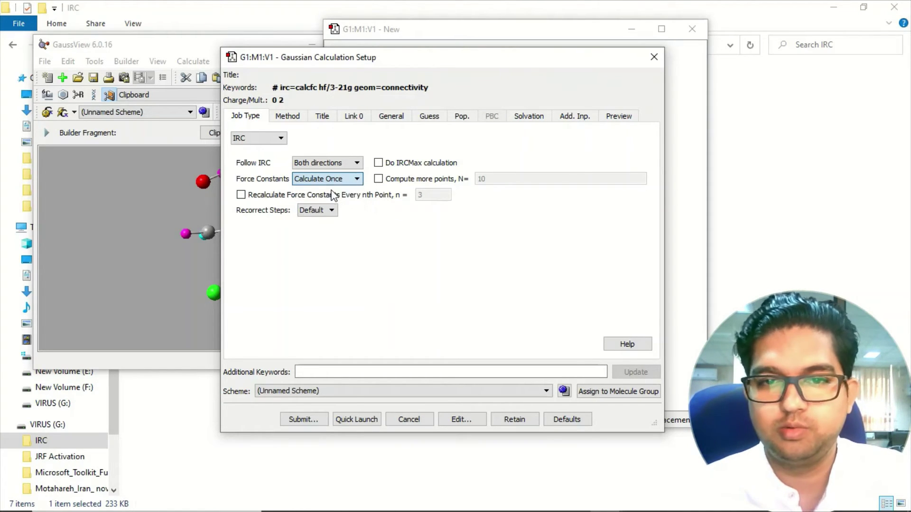
left_click(378, 179)
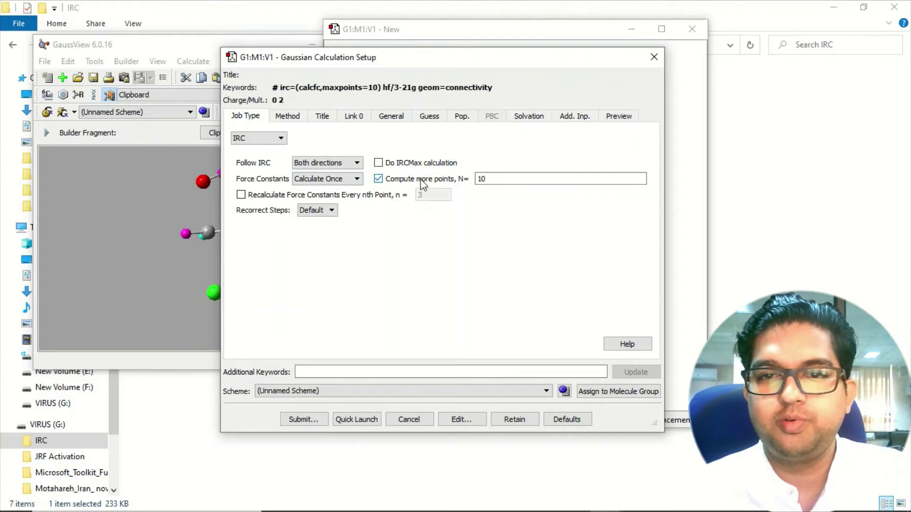
double_click(476, 178)
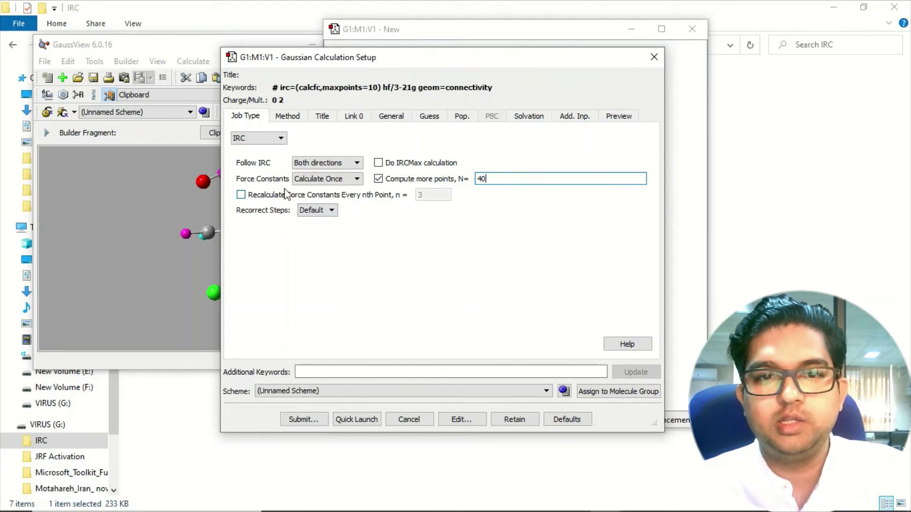
left_click(250, 198)
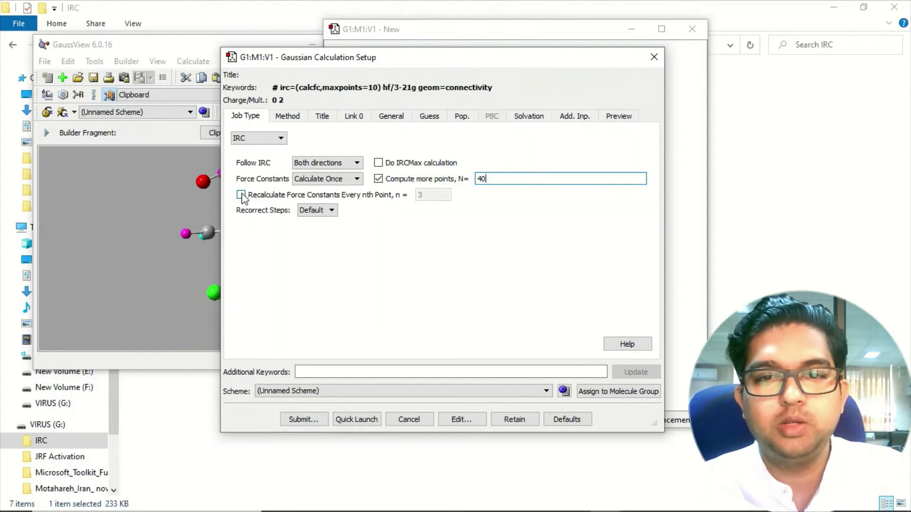
left_click(250, 198)
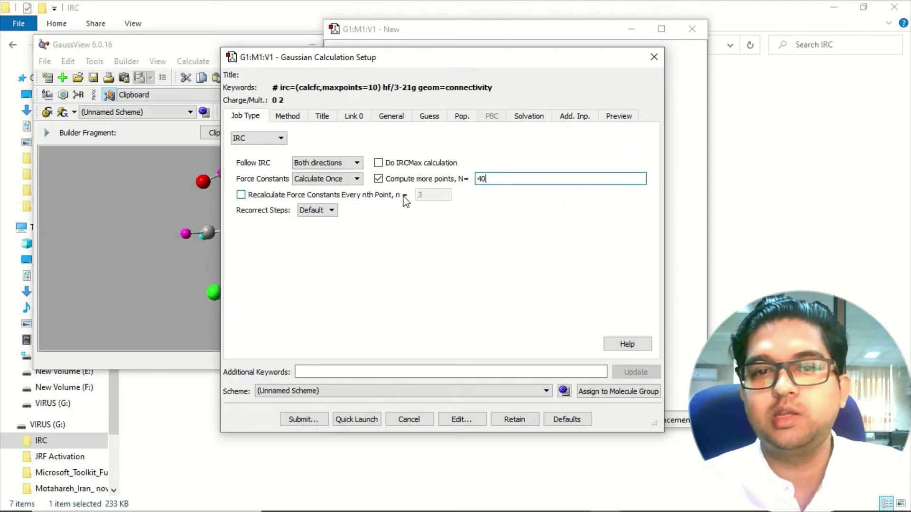
left_click(242, 195)
left_click(242, 194)
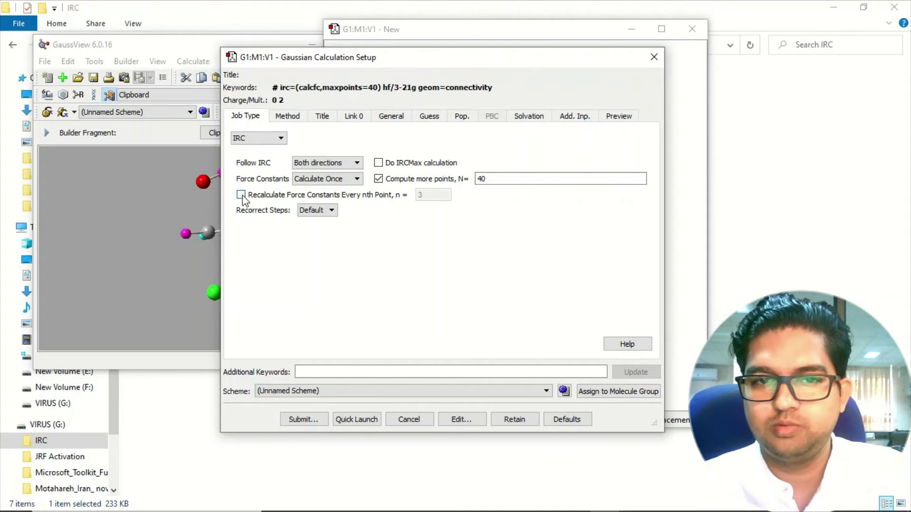
left_click(328, 179)
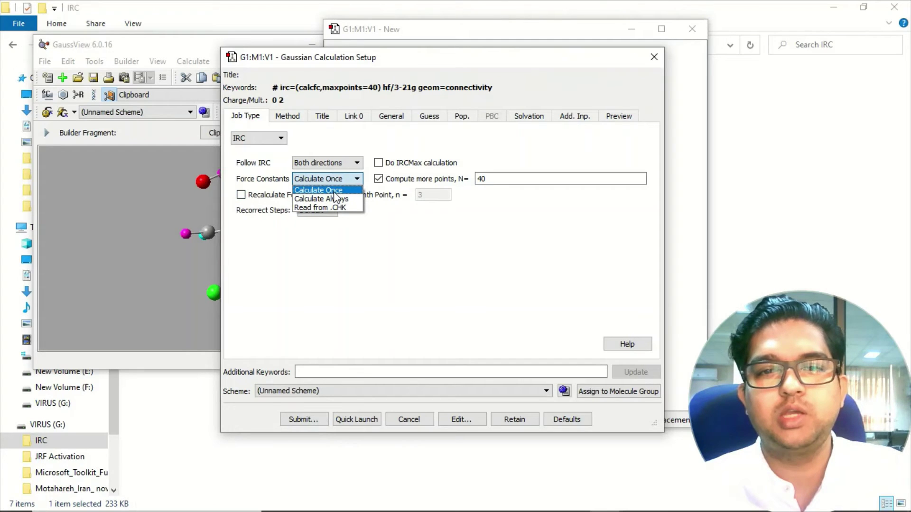
left_click(334, 191)
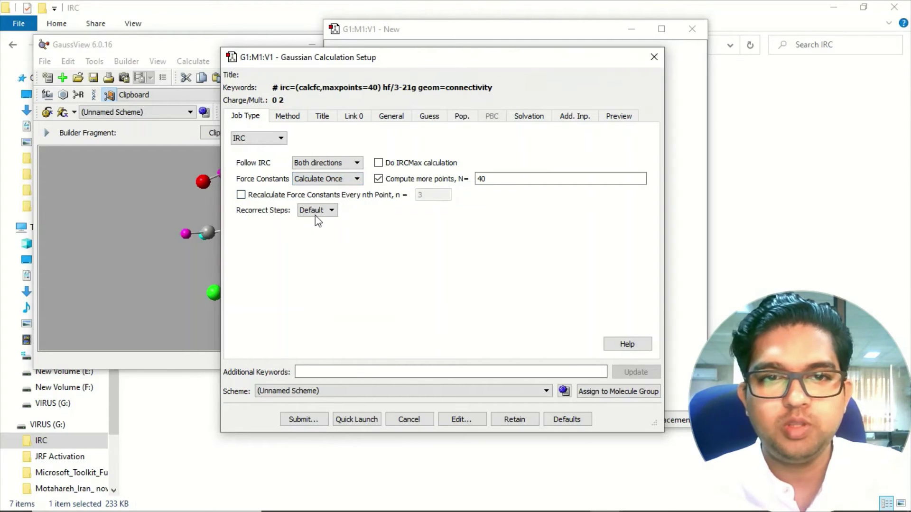
left_click(286, 117)
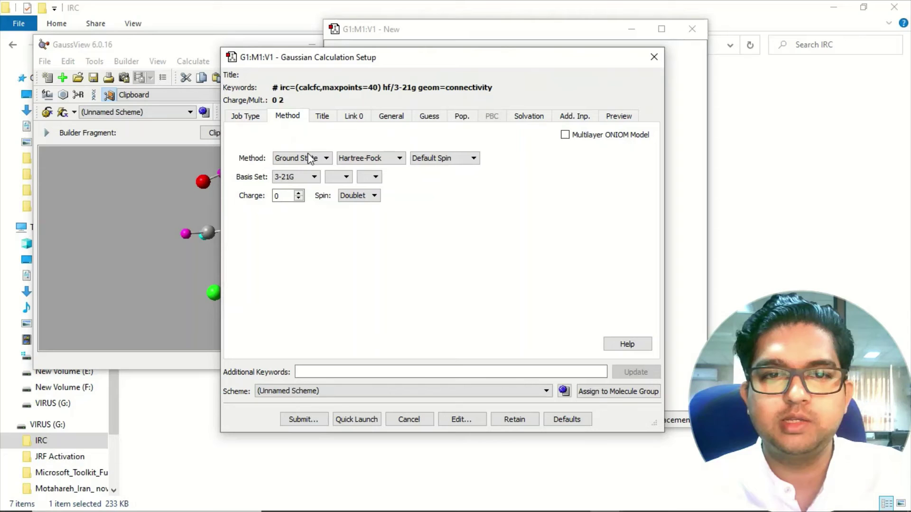
Step: Change the method from Hartree-Fock to DFT B3LYP with 3-21G and submit the IRC job
left_click(391, 162)
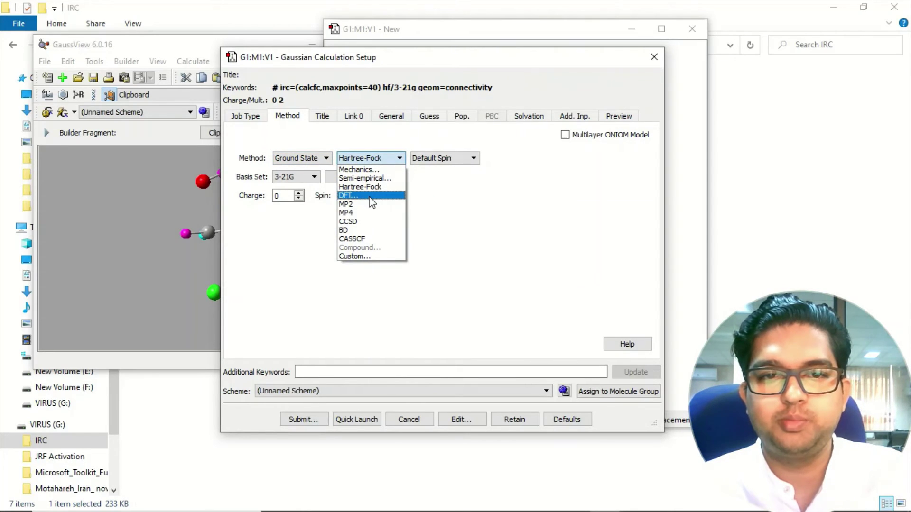
left_click(370, 196)
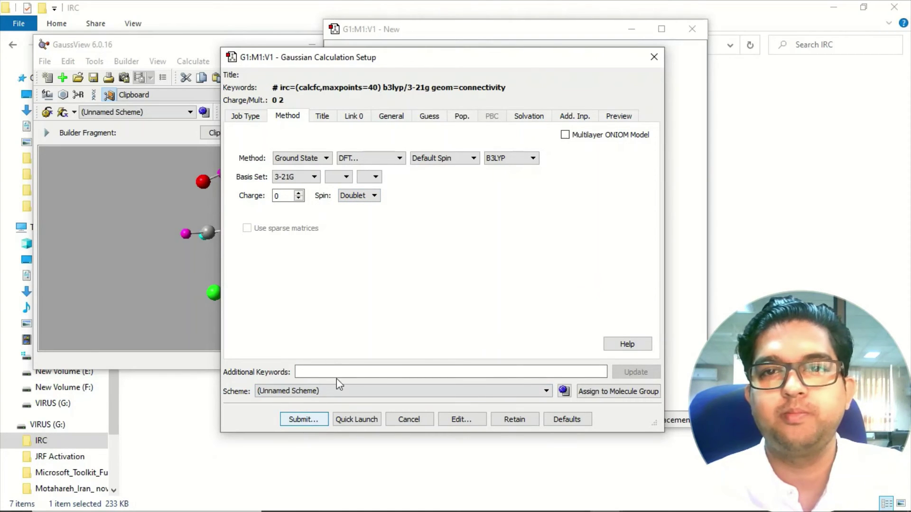
left_click(654, 57)
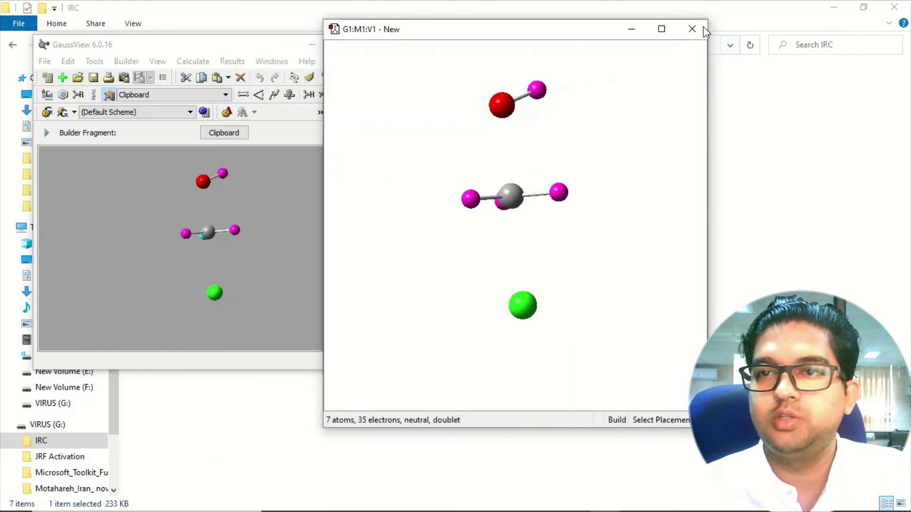
Step: Close GaussView and reopen it with the IRC output file B.LOG, dismissing the load warning
left_click(692, 29)
left_click(378, 45)
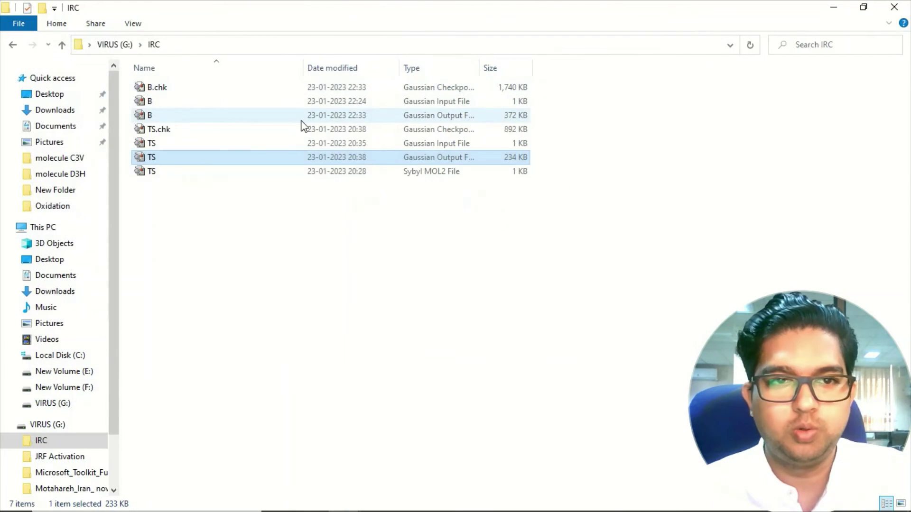
double_click(369, 122)
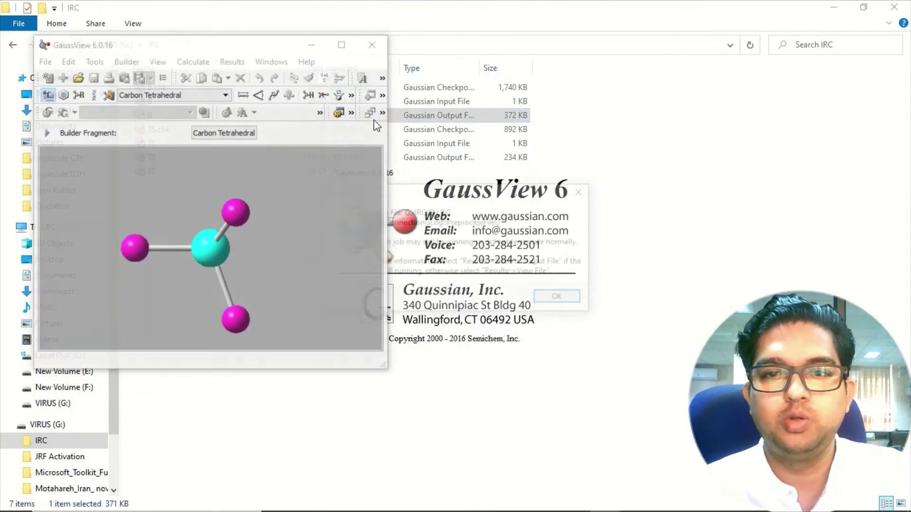
left_click(580, 298)
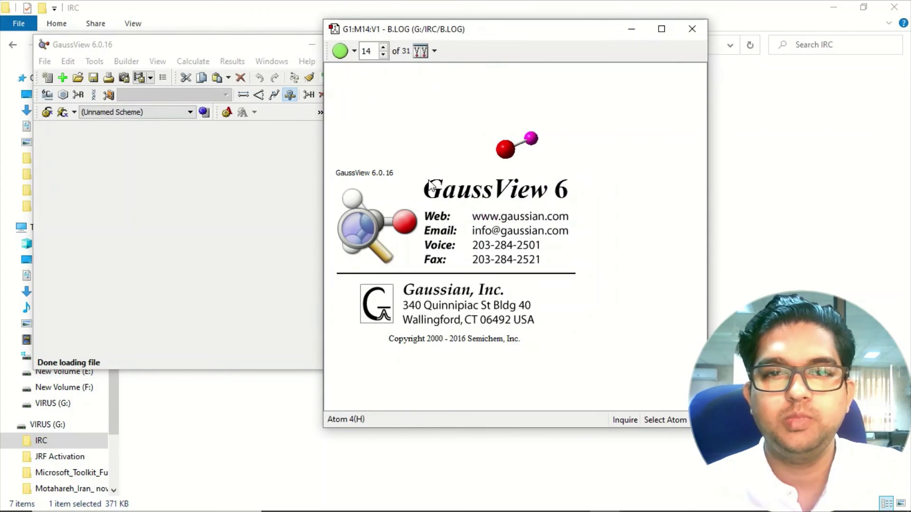
Step: Move the B.LOG window left, rotate the molecule, and bring up the viewer's context menu
left_click_drag(525, 29, 394, 35)
right_click(338, 125)
mouse_move(403, 193)
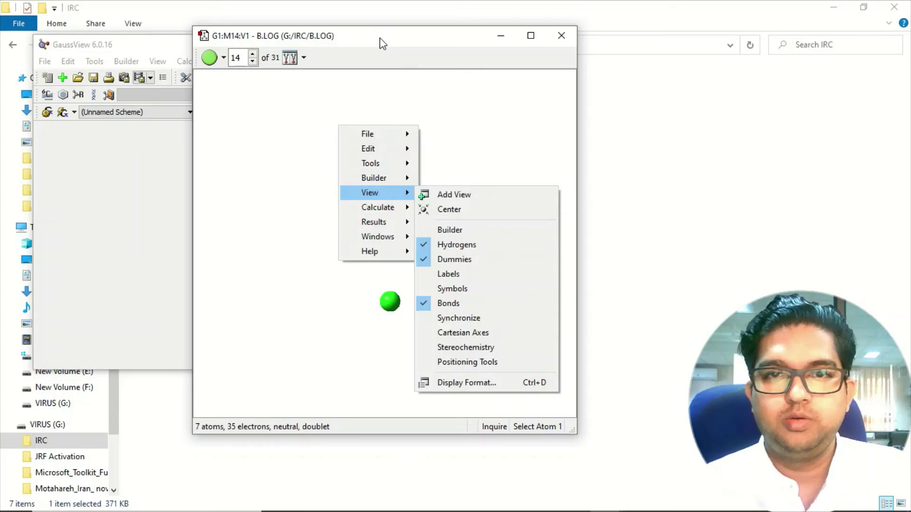
left_click(382, 43)
left_click_drag(409, 256, 295, 197)
right_click(286, 128)
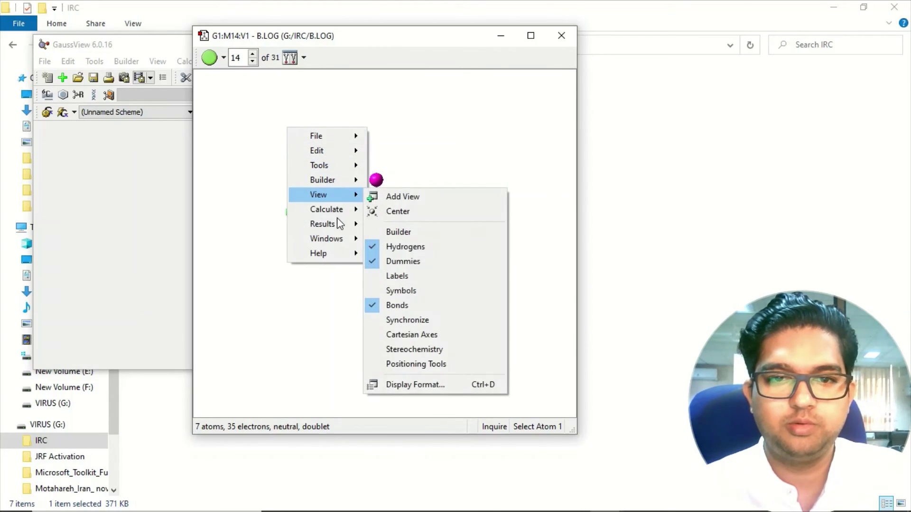
Step: Plot the IRC/Path total energy for B.LOG and move the plot window up-left
mouse_move(340, 224)
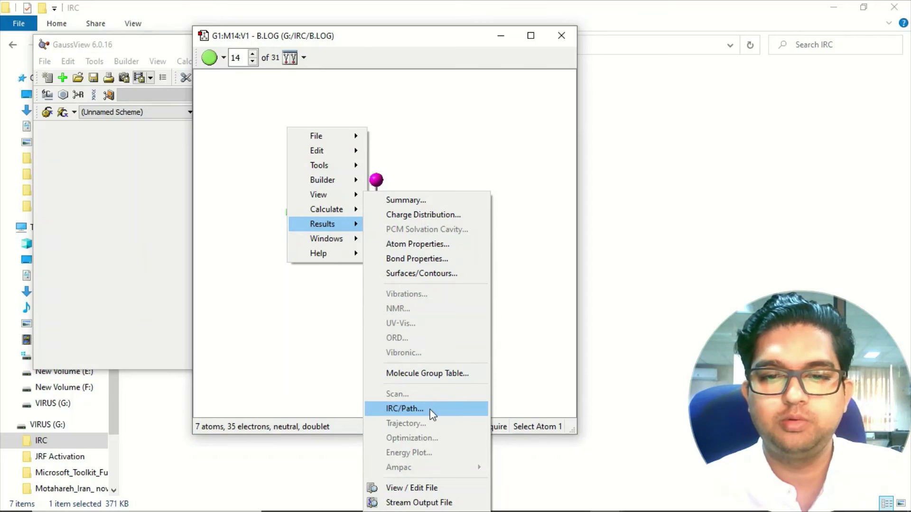
left_click(407, 409)
left_click_drag(741, 121, 650, 41)
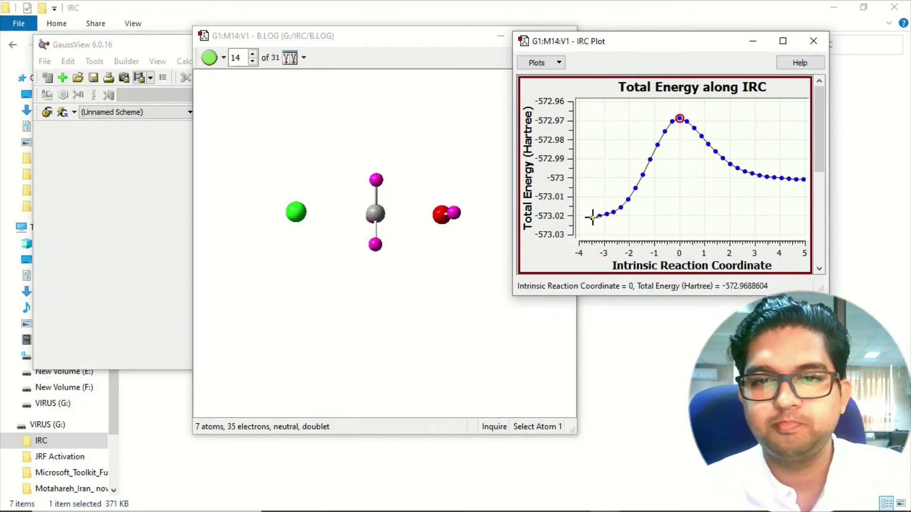
Step: Step along the energy curve from the peak through points 19 and 20 to product-side point 27
left_click(687, 122)
left_click(694, 128)
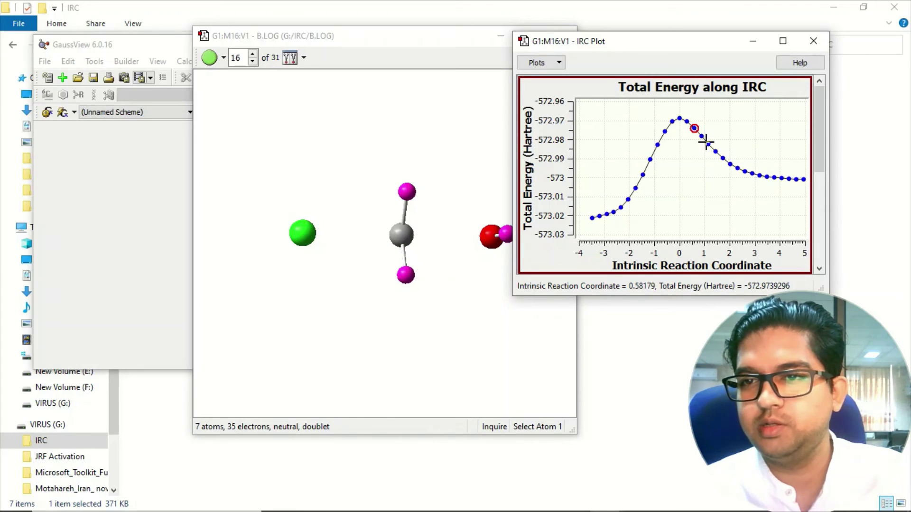
left_click(708, 144)
left_click(715, 150)
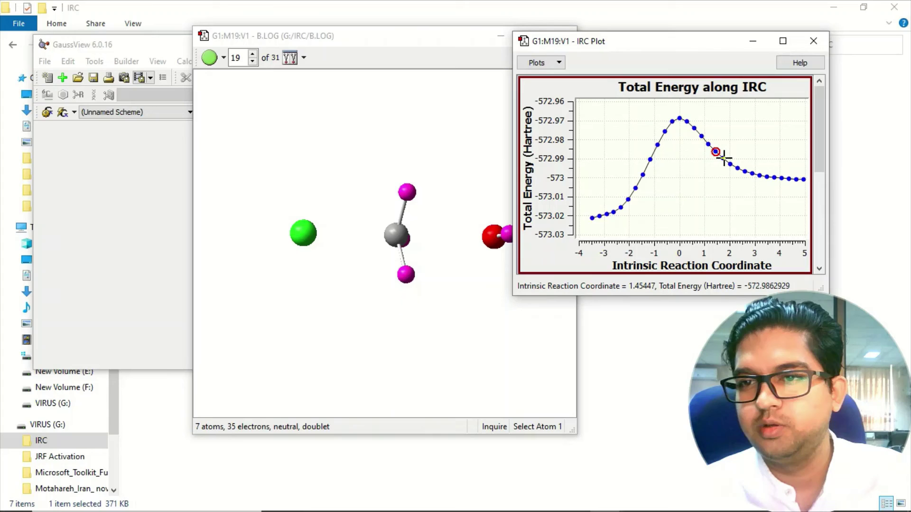
left_click(723, 159)
left_click(730, 164)
left_click(738, 168)
left_click(745, 171)
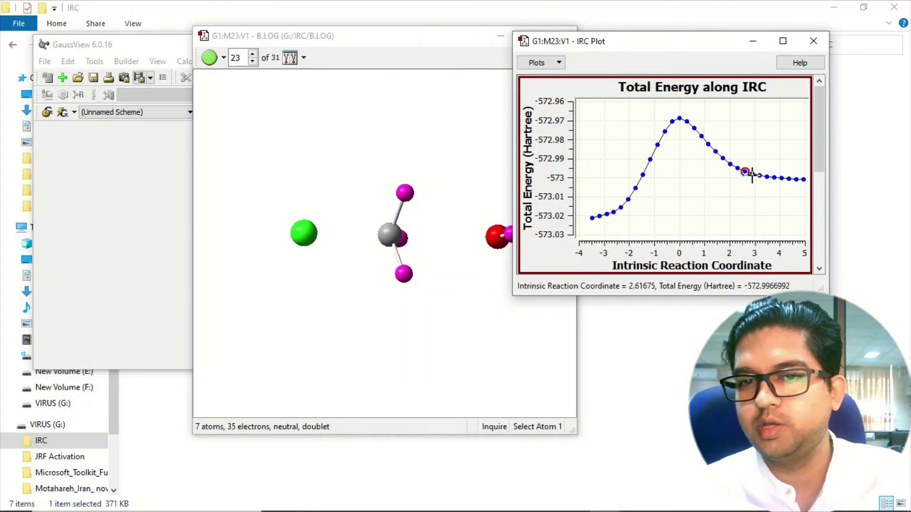
left_click(752, 174)
left_click(759, 175)
left_click(774, 178)
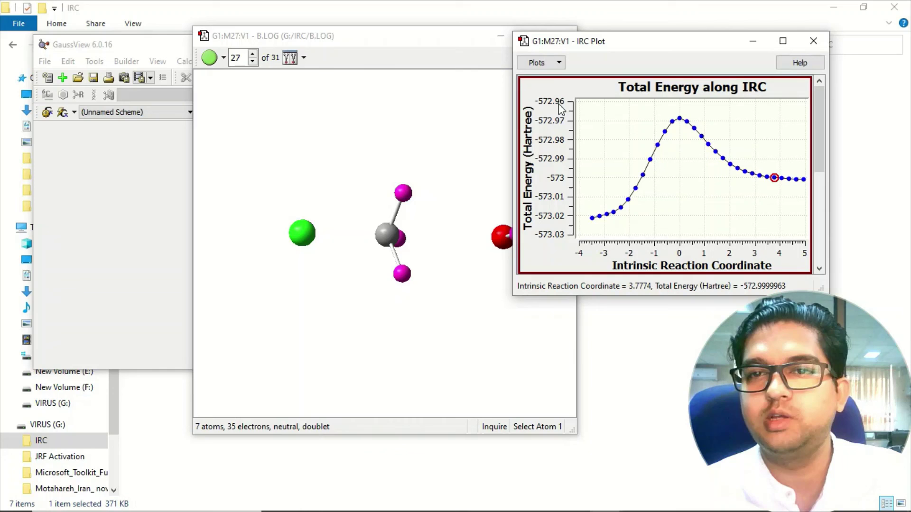
left_click(558, 63)
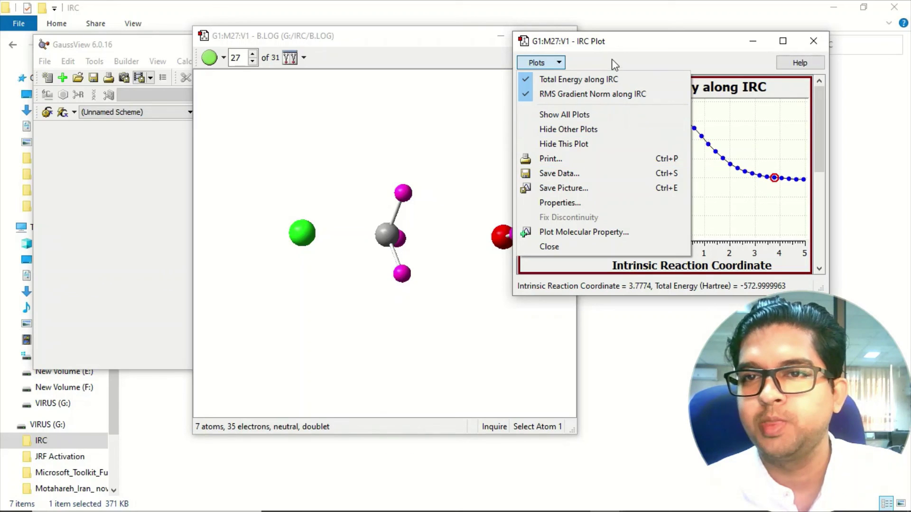
left_click(626, 46)
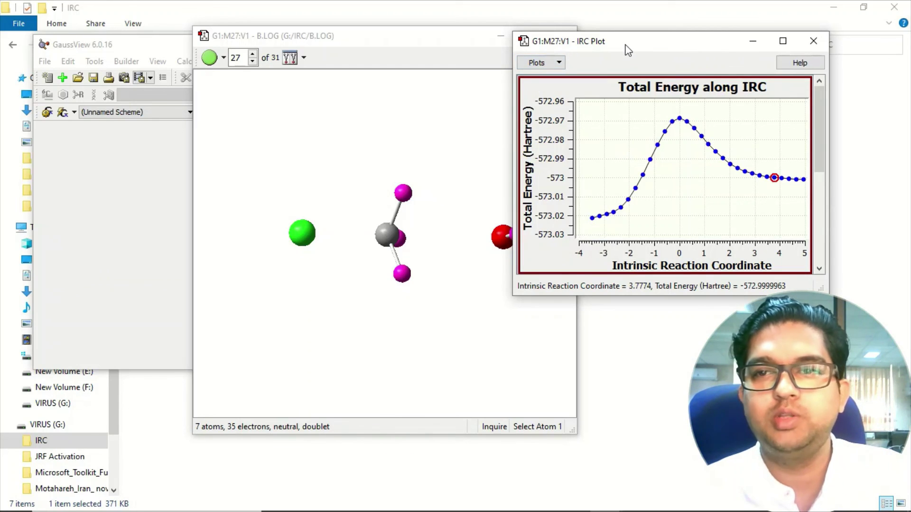